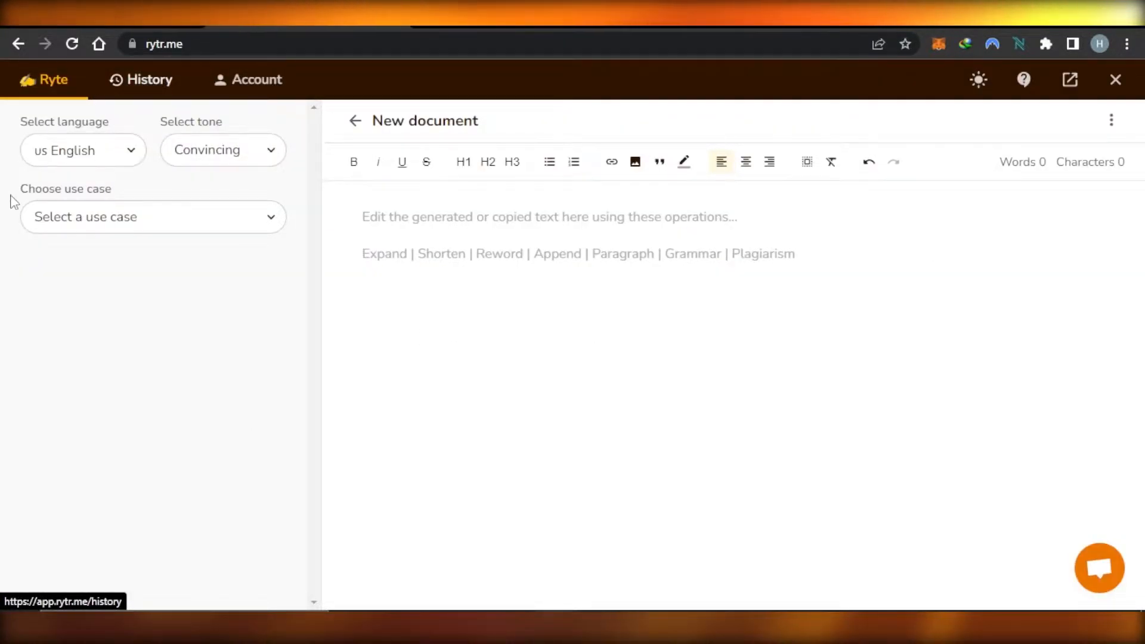
Browse the output language list and keep US English.
{"action": "left_click", "coordinate": [78, 153]}
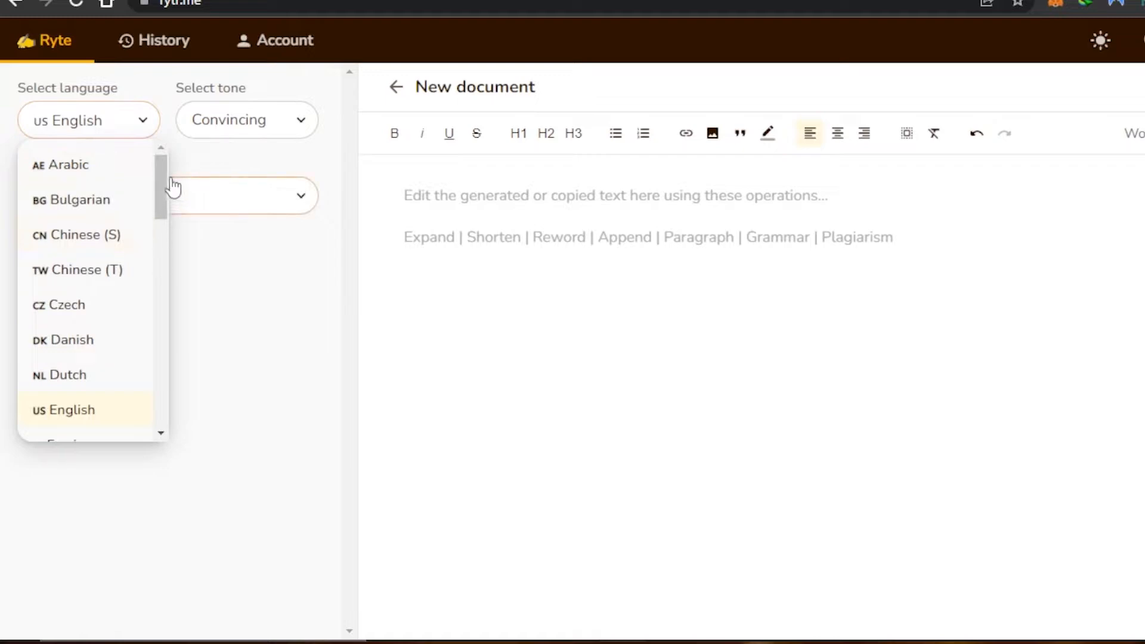
{"action": "left_click_drag", "start_coordinate": [161, 170], "coordinate": [158, 197]}
{"action": "left_click_drag", "start_coordinate": [159, 263], "coordinate": [156, 213]}
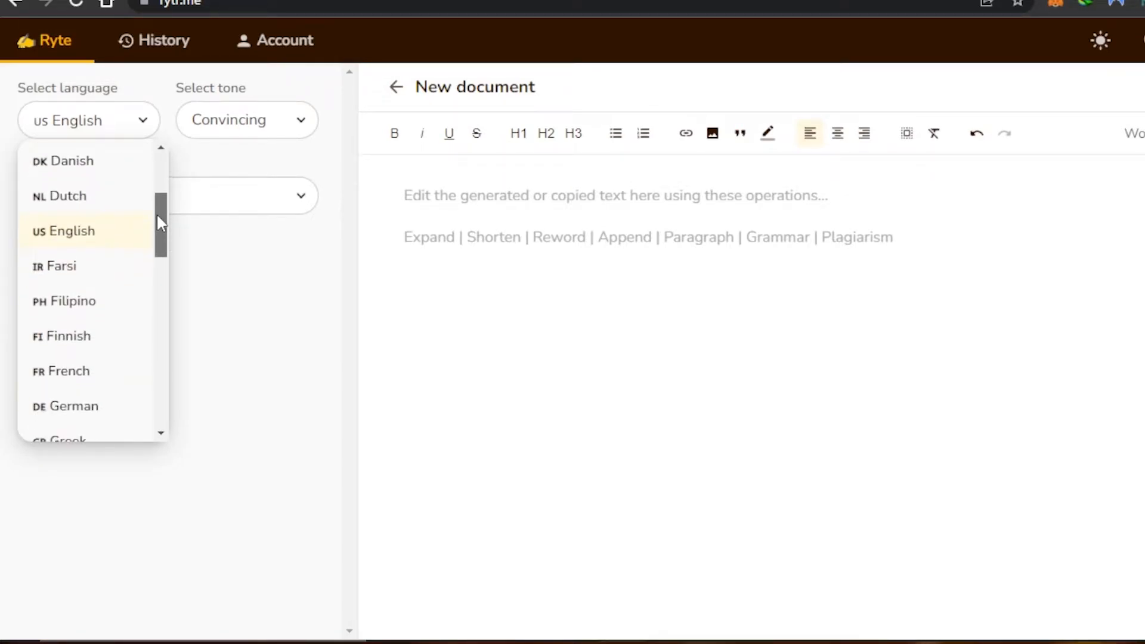
{"action": "left_click", "coordinate": [51, 236]}
Set the writing tone to Informative.
{"action": "left_click", "coordinate": [250, 123]}
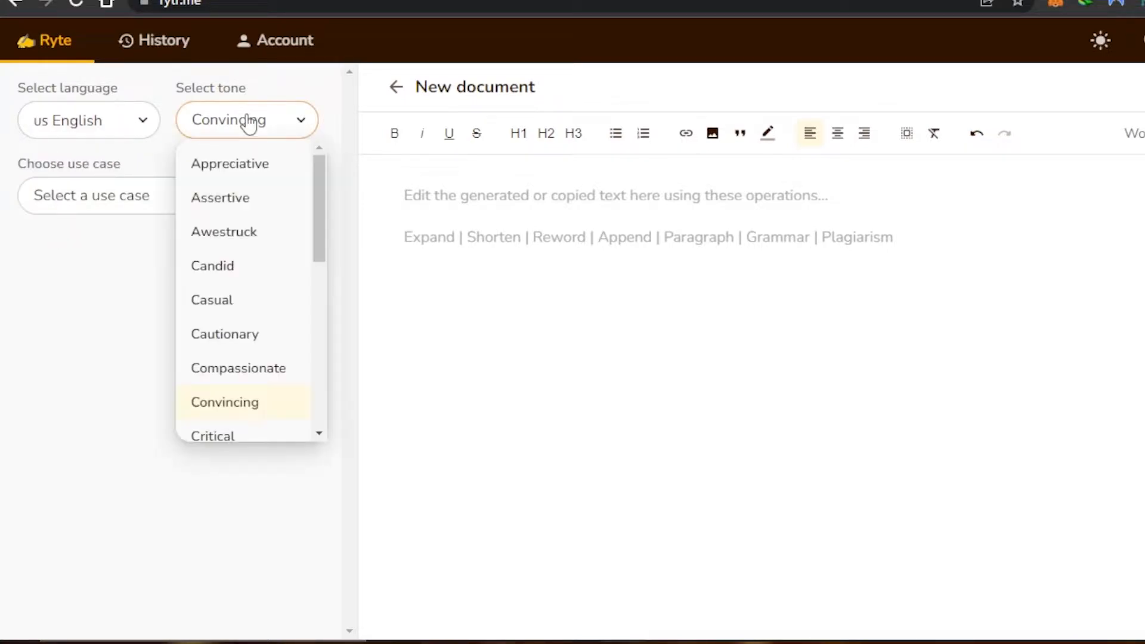
{"action": "mouse_move", "coordinate": [325, 215]}
{"action": "left_mouse_down"}
{"action": "mouse_move", "coordinate": [324, 256]}
{"action": "mouse_move", "coordinate": [327, 192]}
{"action": "left_mouse_up"}
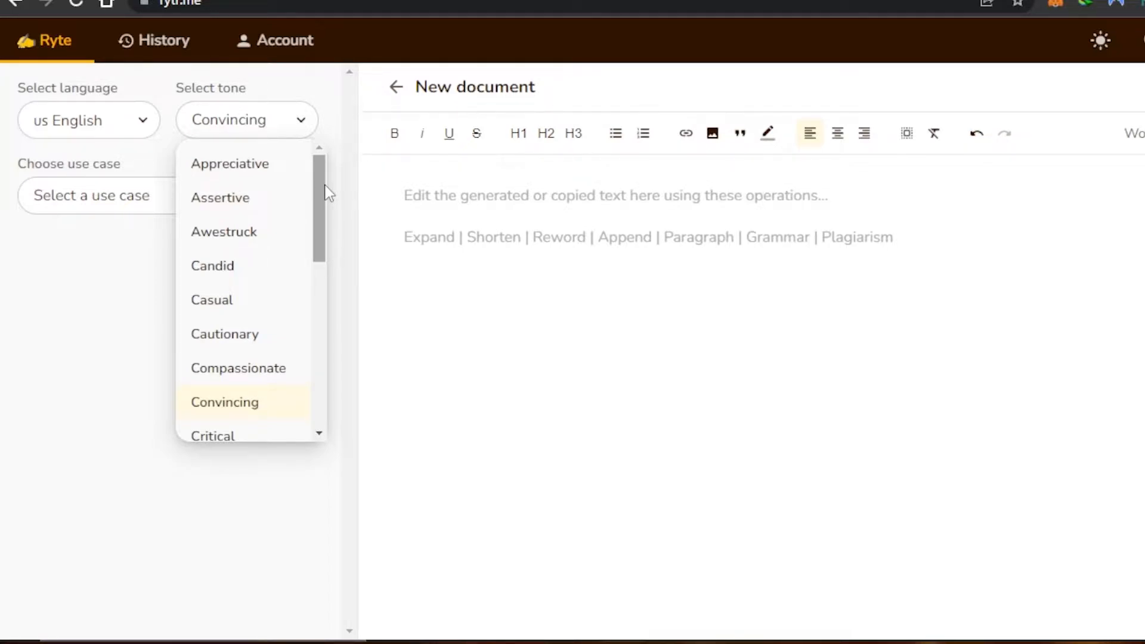
{"action": "left_click_drag", "start_coordinate": [320, 233], "coordinate": [315, 338]}
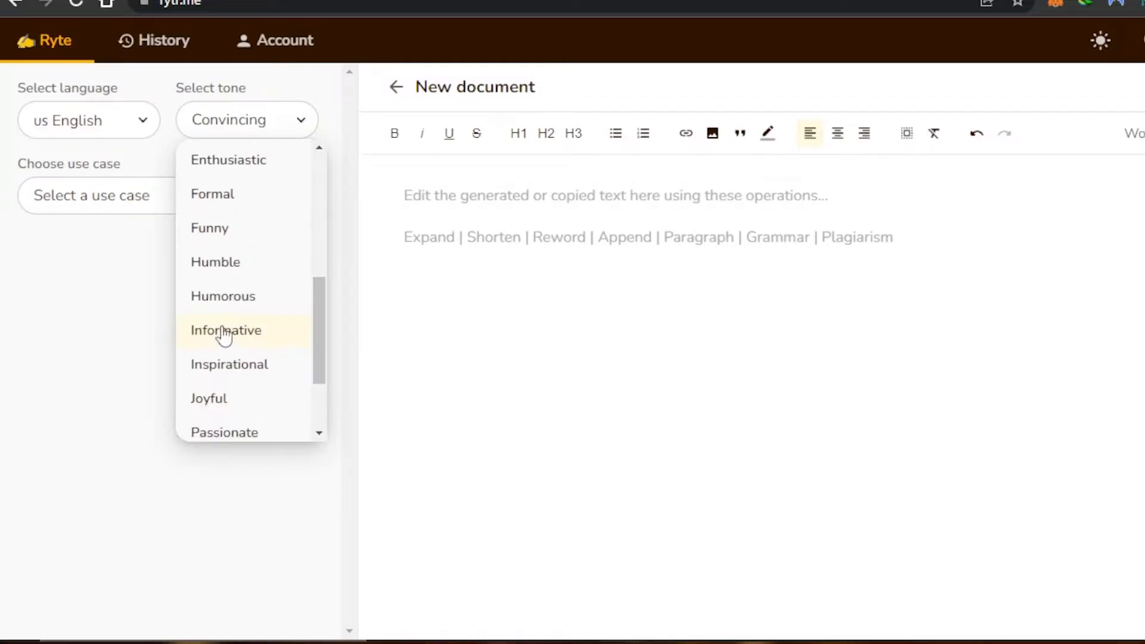
{"action": "left_click", "coordinate": [222, 331]}
Choose Blog Idea & Outline as the use case.
{"action": "left_click", "coordinate": [117, 210]}
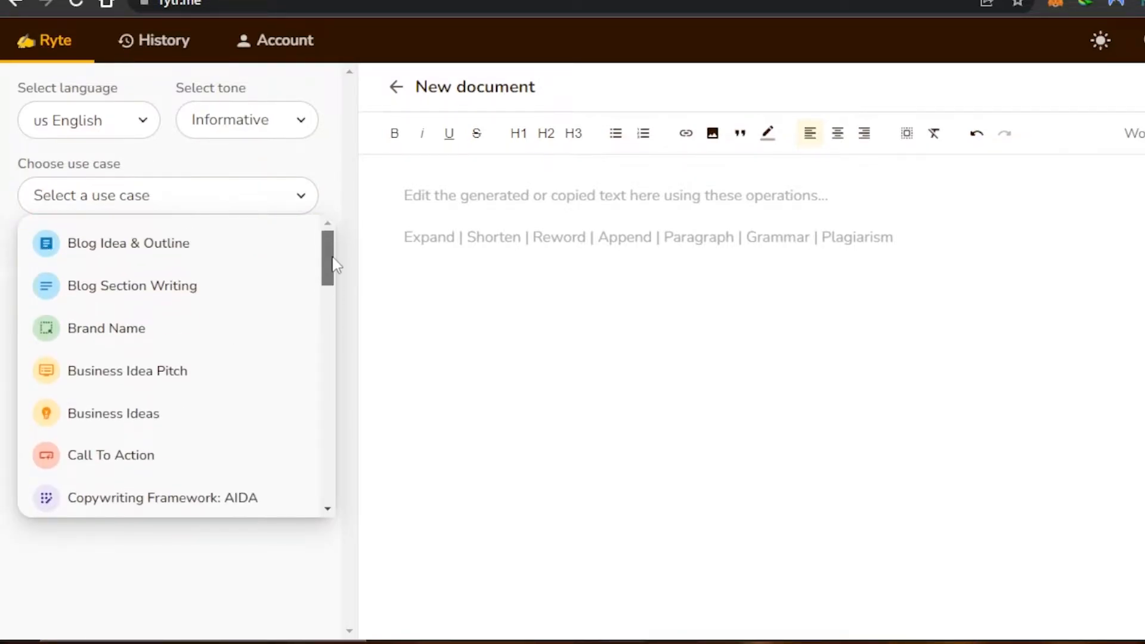
{"action": "mouse_move", "coordinate": [333, 271]}
{"action": "left_mouse_down"}
{"action": "mouse_move", "coordinate": [332, 497]}
{"action": "mouse_move", "coordinate": [334, 260]}
{"action": "left_mouse_up"}
{"action": "left_click", "coordinate": [138, 245]}
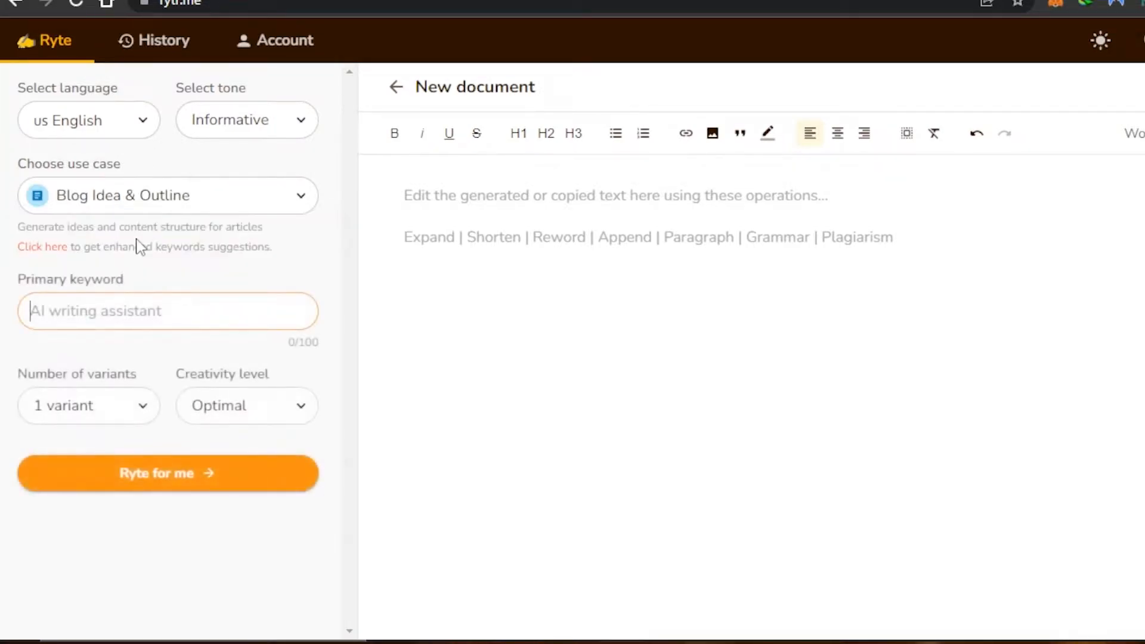
{"action": "left_click", "coordinate": [192, 214]}
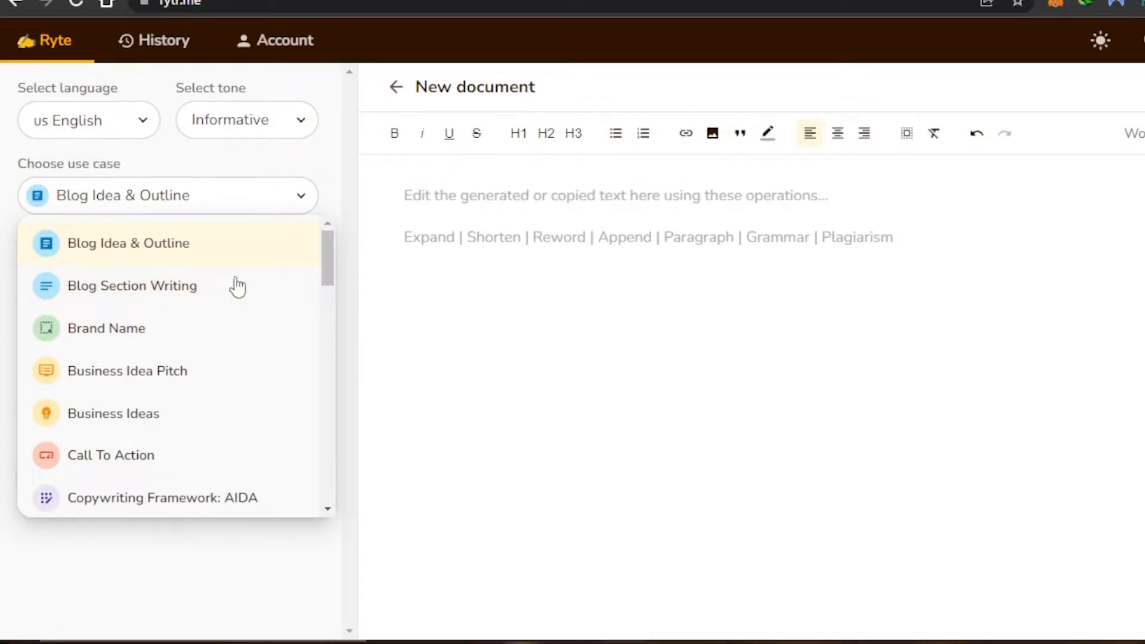
{"action": "left_click", "coordinate": [417, 304]}
Enter the weight-loss primary keywords, request 3 variants and keep Optimal creativity.
{"action": "left_click", "coordinate": [127, 322]}
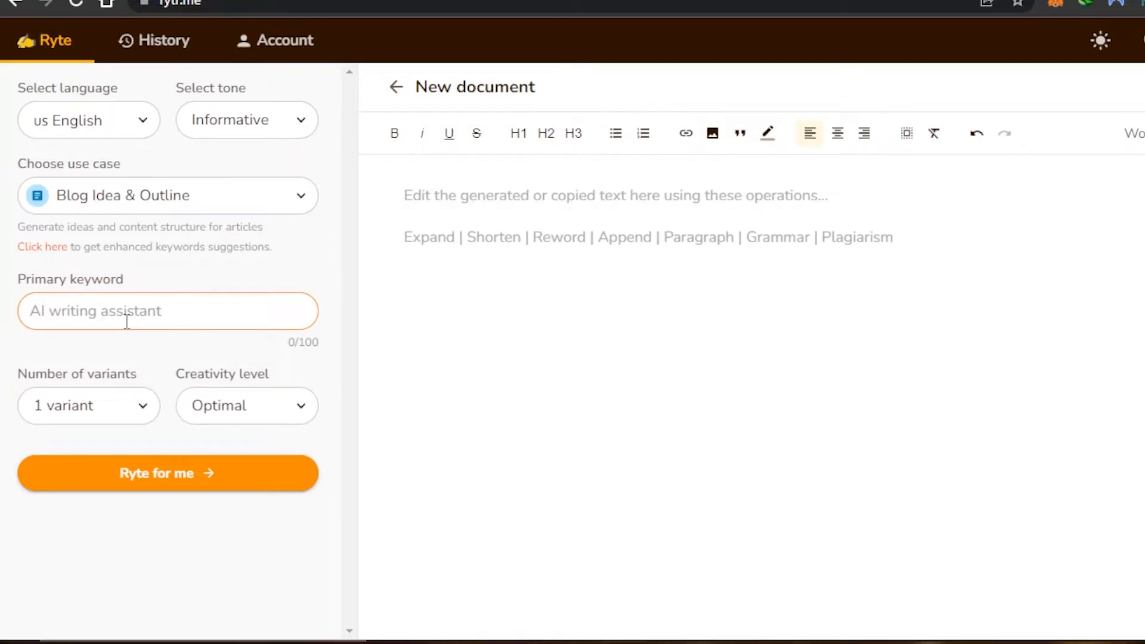
{"action": "type", "text": "Lose weight, how to lose weight,"}
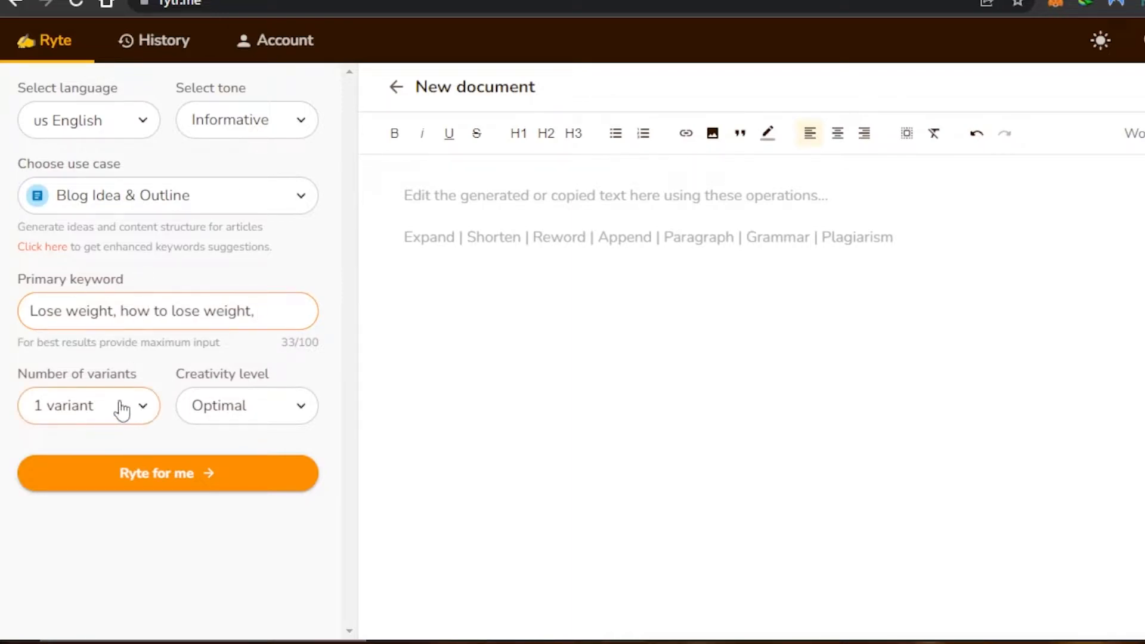
{"action": "left_click", "coordinate": [122, 411]}
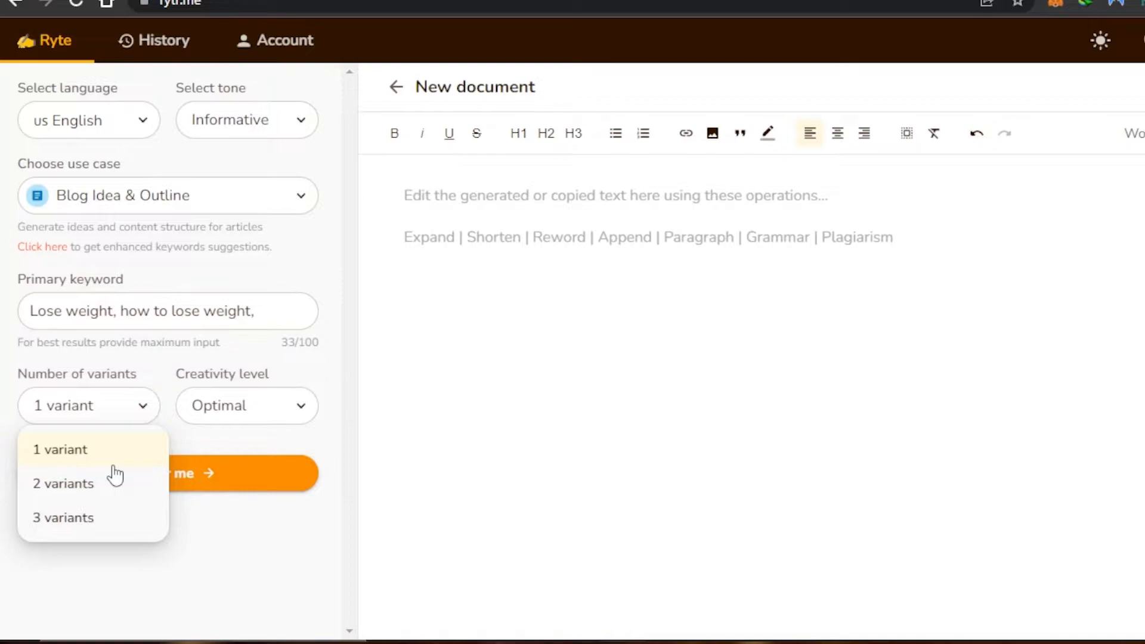
{"action": "left_click", "coordinate": [91, 517]}
{"action": "left_click", "coordinate": [235, 416]}
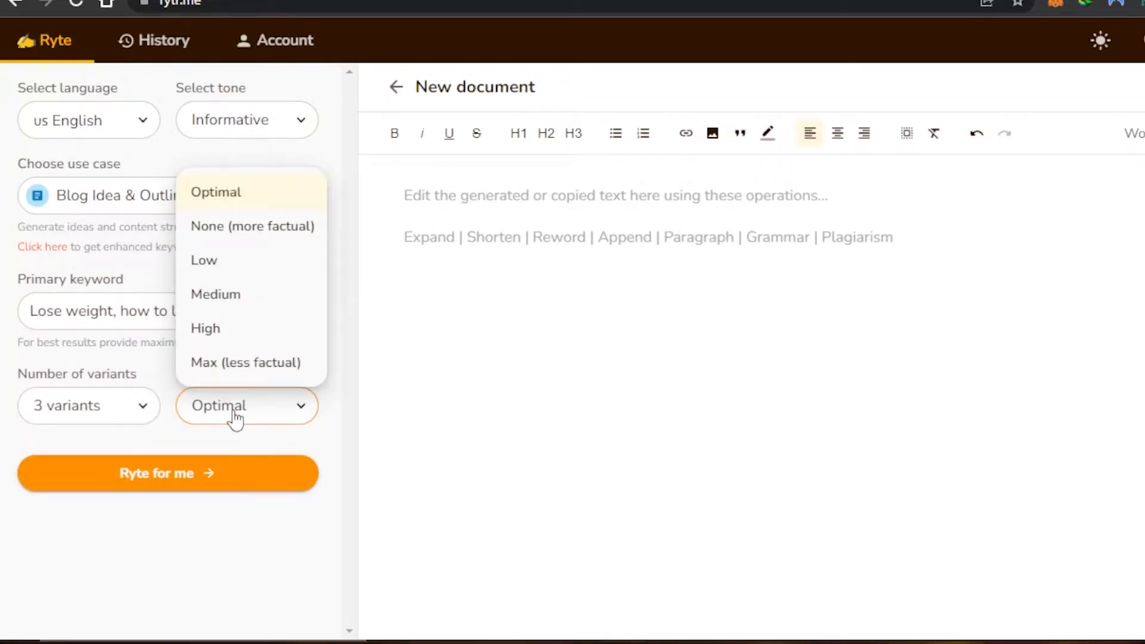
{"action": "left_click", "coordinate": [239, 194]}
Generate the weight-loss blog outlines and scroll through them back to the top.
{"action": "left_click", "coordinate": [187, 477]}
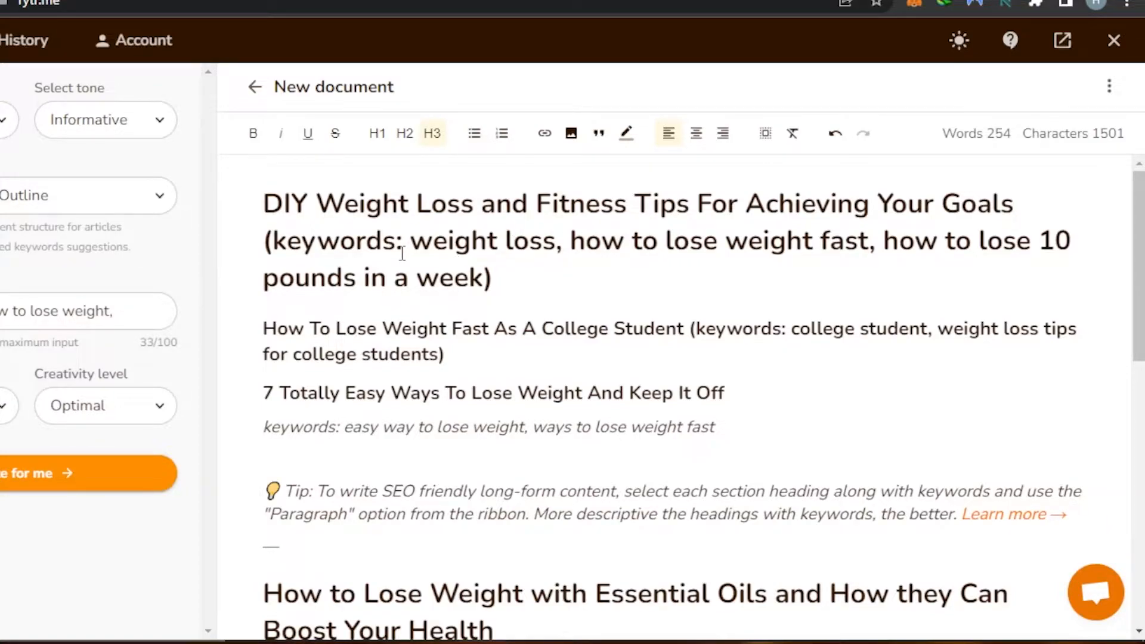
{"action": "scroll", "coordinate": [402, 254], "scroll_direction": "down", "scroll_amount": 7}
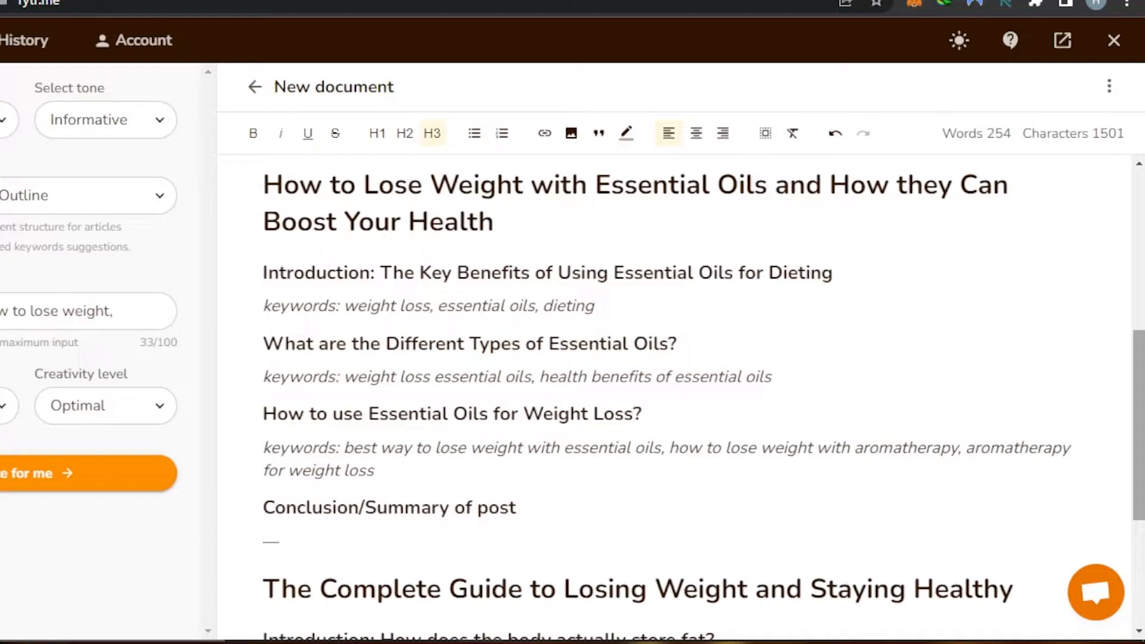
{"action": "scroll", "coordinate": [809, 435], "scroll_direction": "down", "scroll_amount": 4}
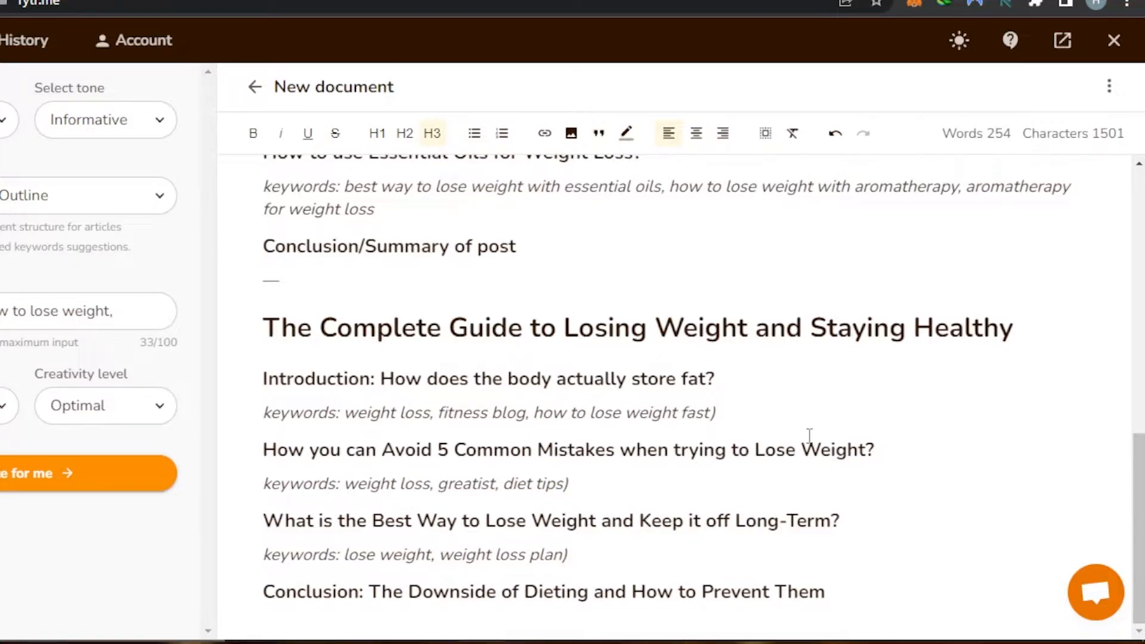
{"action": "left_click_drag", "start_coordinate": [801, 449], "coordinate": [831, 259]}
{"action": "left_click_drag", "start_coordinate": [1139, 508], "coordinate": [1139, 238]}
{"action": "left_click", "coordinate": [1108, 213]}
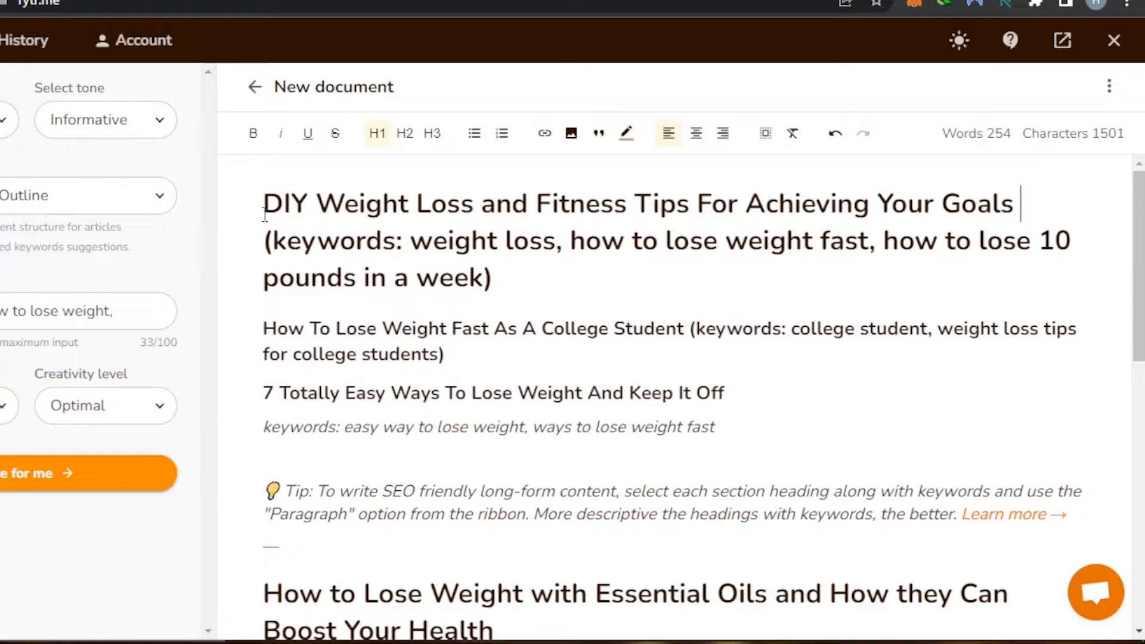
Copy the first heading's keyword list and paste it over the old primary keywords.
{"action": "left_click_drag", "start_coordinate": [265, 215], "coordinate": [493, 278]}
{"action": "left_click", "coordinate": [591, 273]}
{"action": "right_click", "coordinate": [463, 252]}
{"action": "left_click", "coordinate": [508, 322]}
{"action": "left_click", "coordinate": [122, 311]}
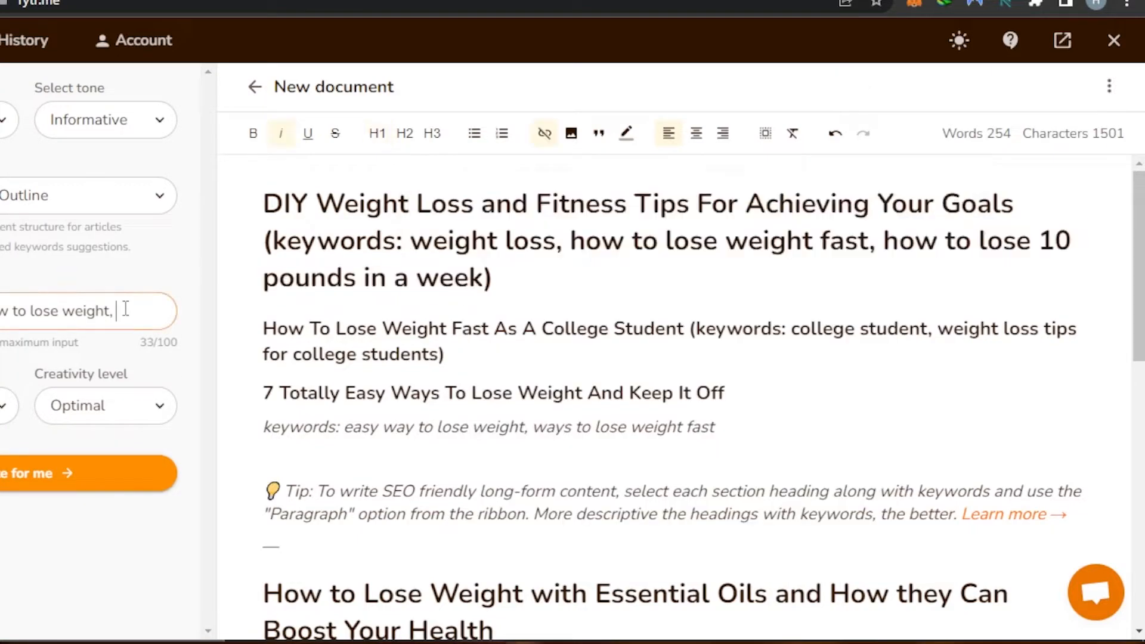
{"action": "key", "text": "ctrl+BackSpace"}
{"action": "key", "text": "ctrl+BackSpace"}
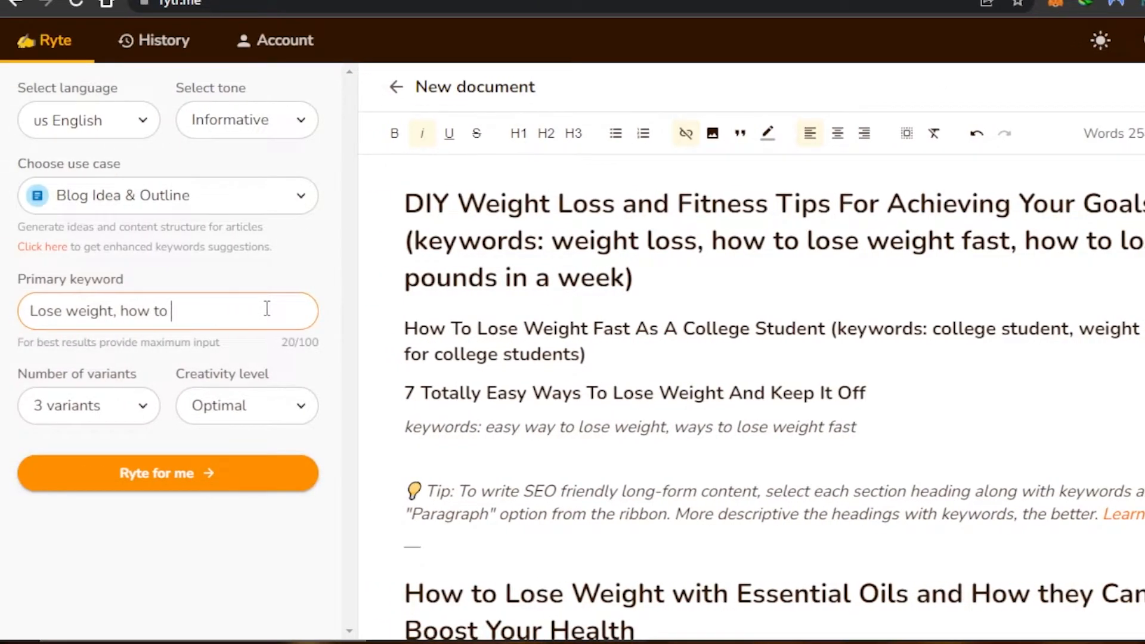
{"action": "key", "text": "ctrl+BackSpace"}
{"action": "key", "text": "ctrl+BackSpace"}
{"action": "key", "text": "ctrl+BackSpace"}
{"action": "key", "text": "ctrl+BackSpace"}
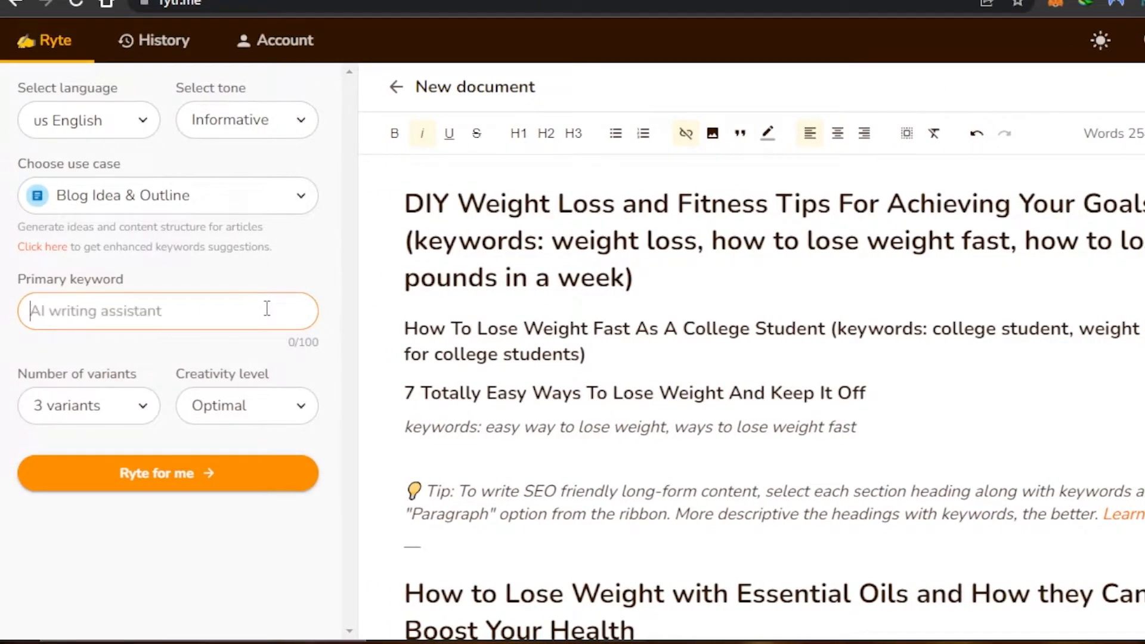
{"action": "right_click", "coordinate": [266, 309]}
{"action": "left_click", "coordinate": [302, 448]}
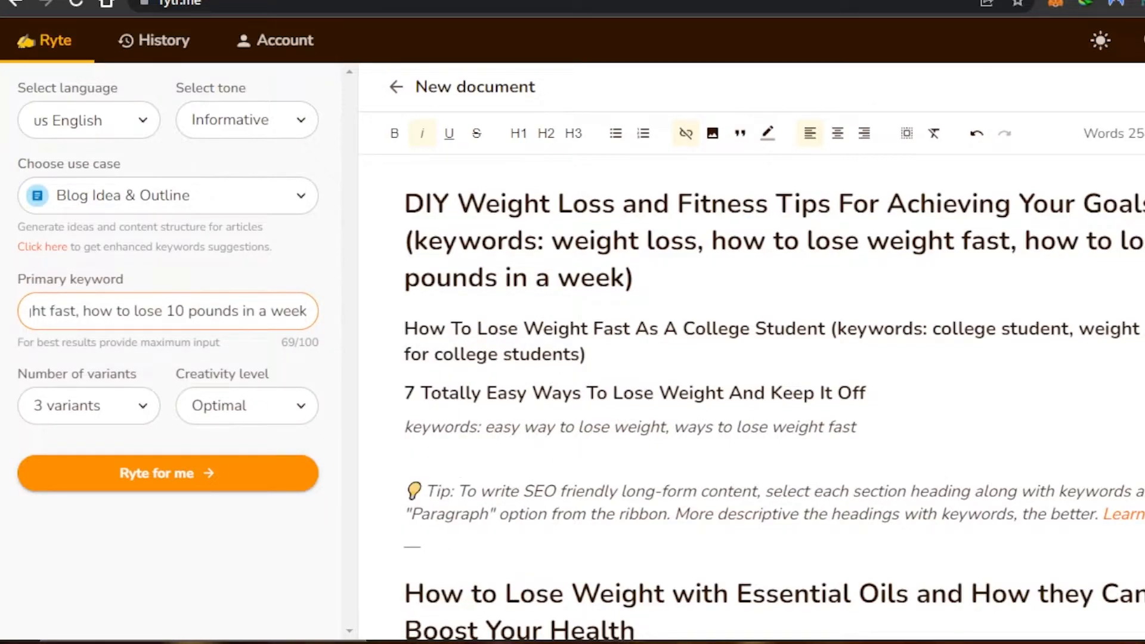
Select all the generated outline text down to the last Conclusion line.
{"action": "scroll", "coordinate": [1124, 230], "scroll_direction": "down", "scroll_amount": 5}
{"action": "scroll", "coordinate": [1044, 179], "scroll_direction": "up", "scroll_amount": 5}
{"action": "scroll", "coordinate": [752, 358], "scroll_direction": "down", "scroll_amount": 10}
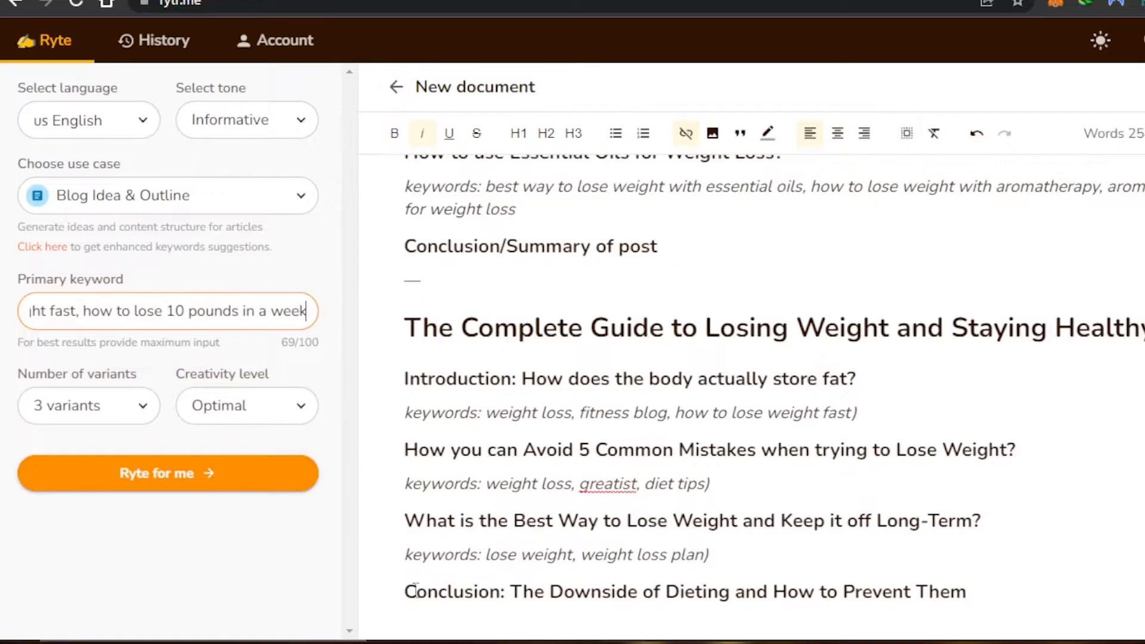
{"action": "left_click_drag", "start_coordinate": [979, 591], "coordinate": [418, 126]}
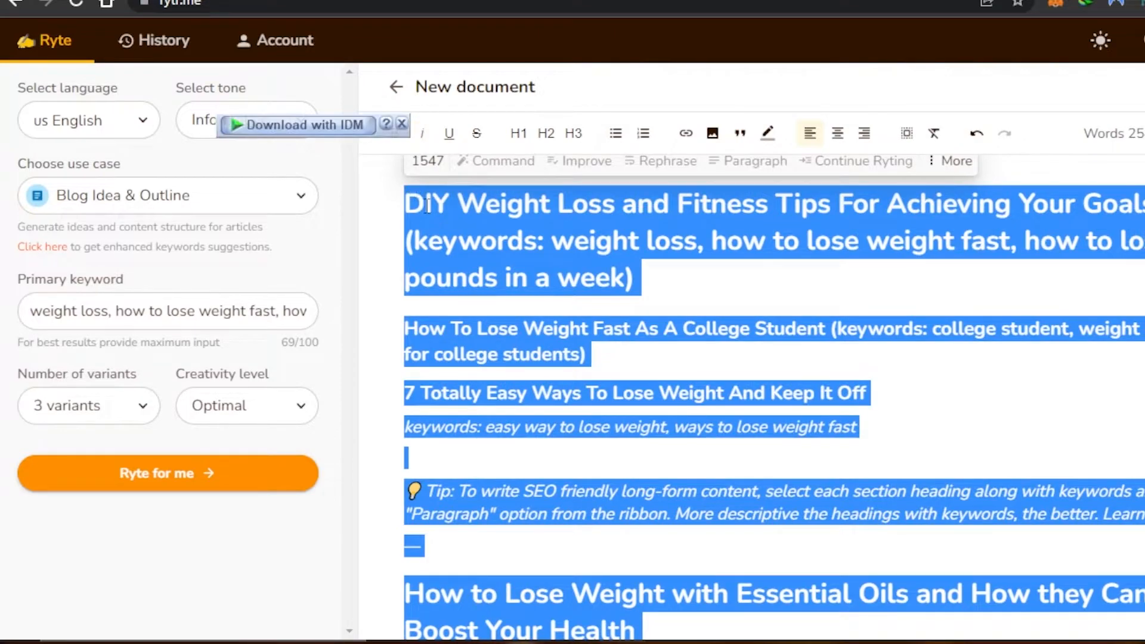
Cut all the selected outline text, leaving the document empty.
{"action": "left_click", "coordinate": [402, 124]}
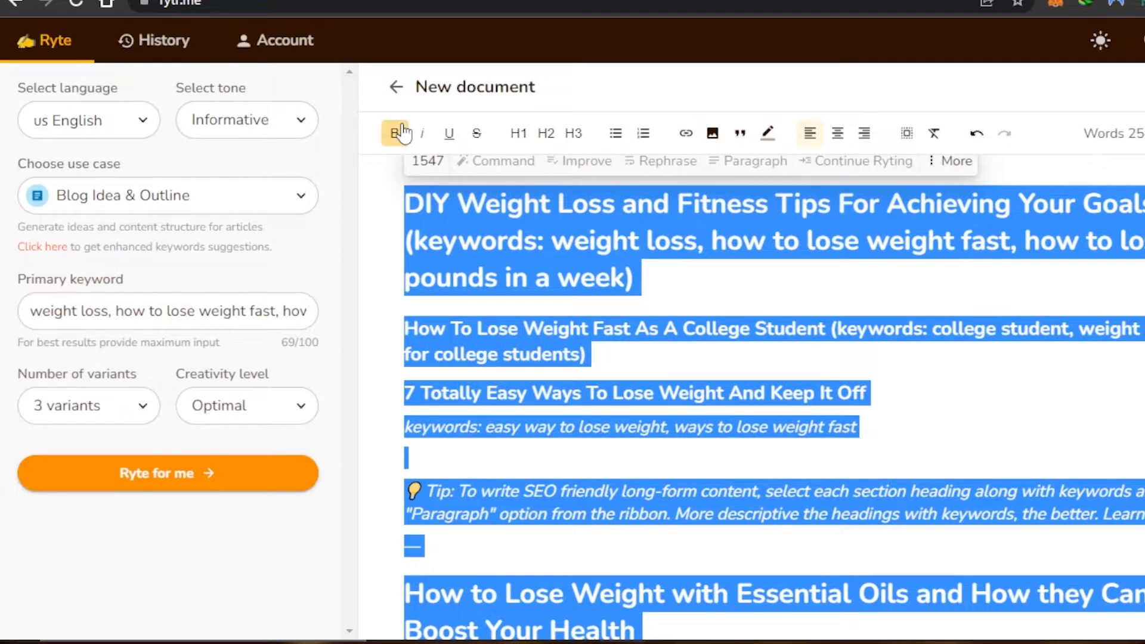
{"action": "right_click", "coordinate": [607, 239]}
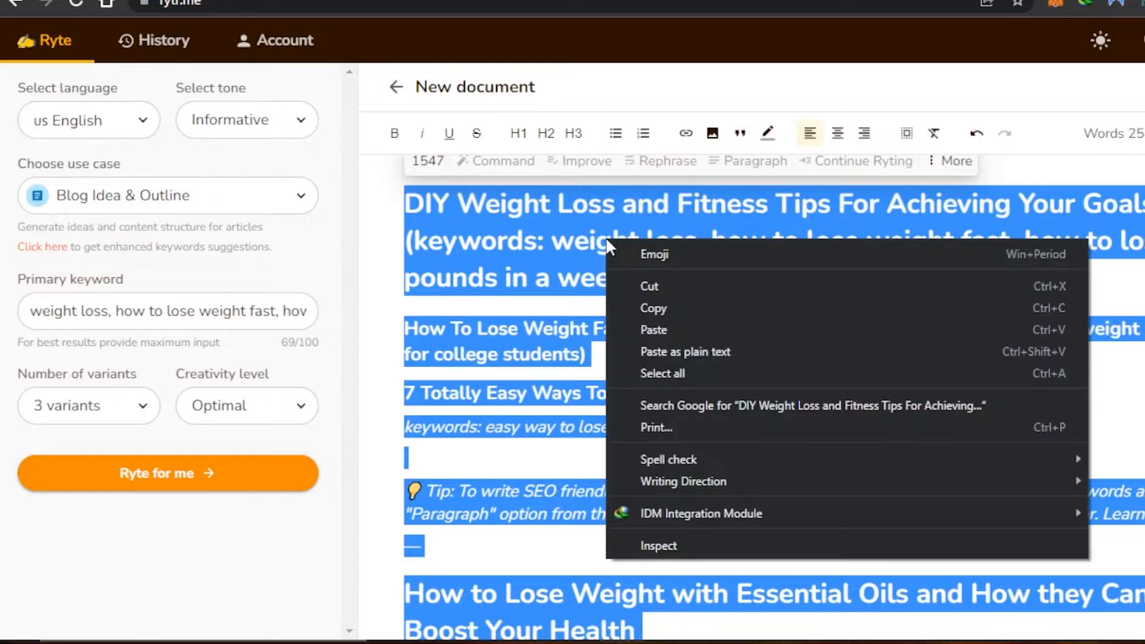
{"action": "left_click", "coordinate": [635, 285]}
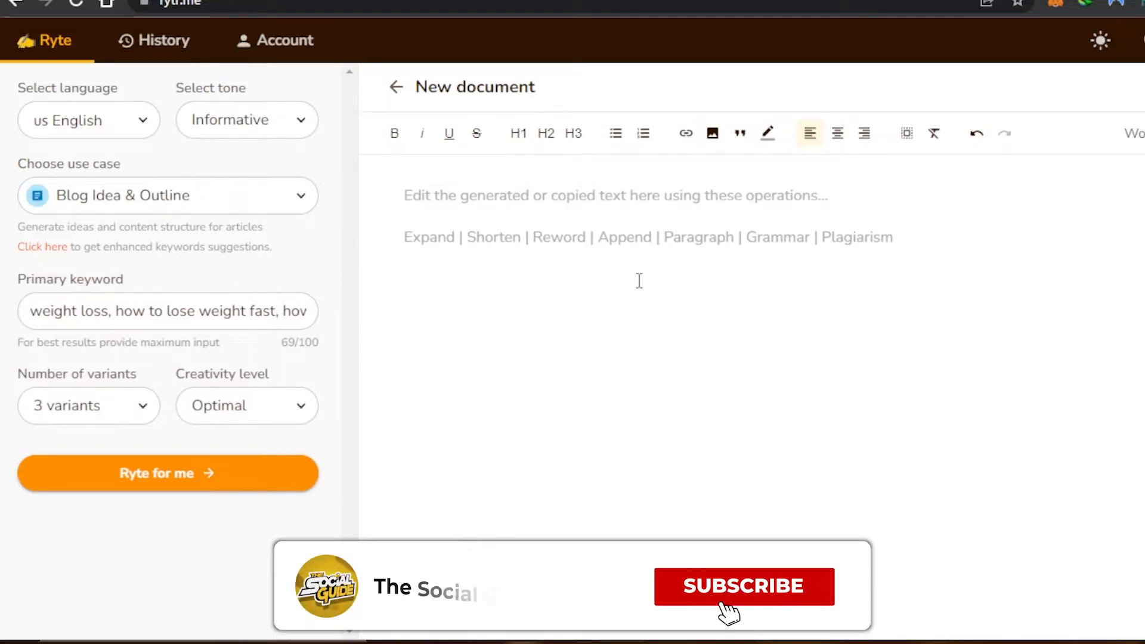
Switch to Blog Section Writing and paste the topic on losing 10 pounds in a week.
{"action": "left_click", "coordinate": [289, 203]}
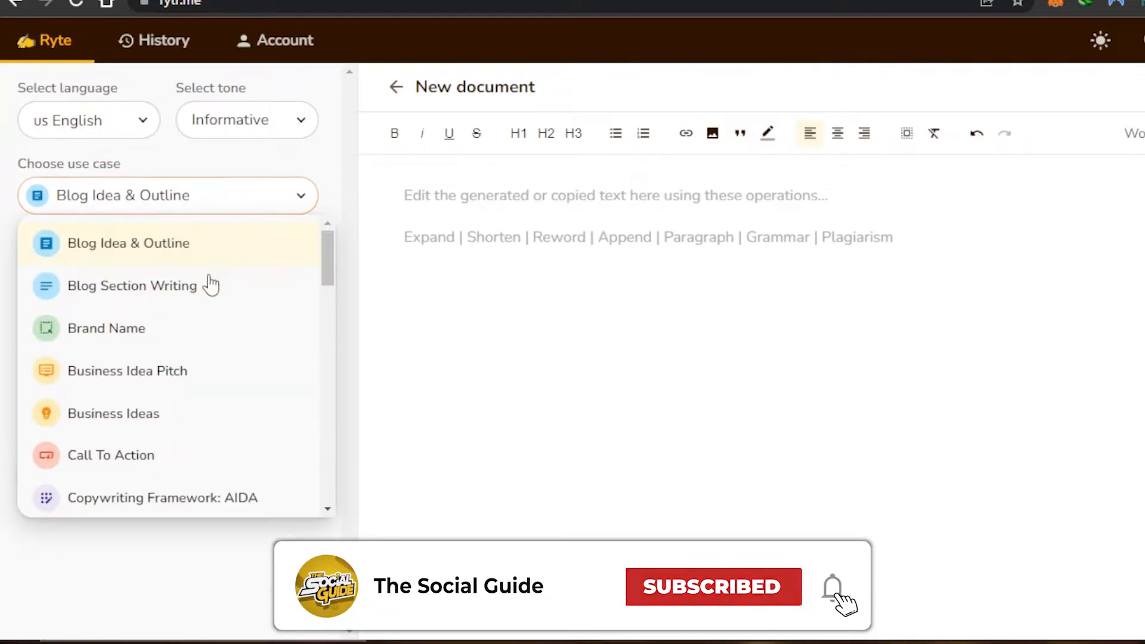
{"action": "left_click", "coordinate": [207, 285]}
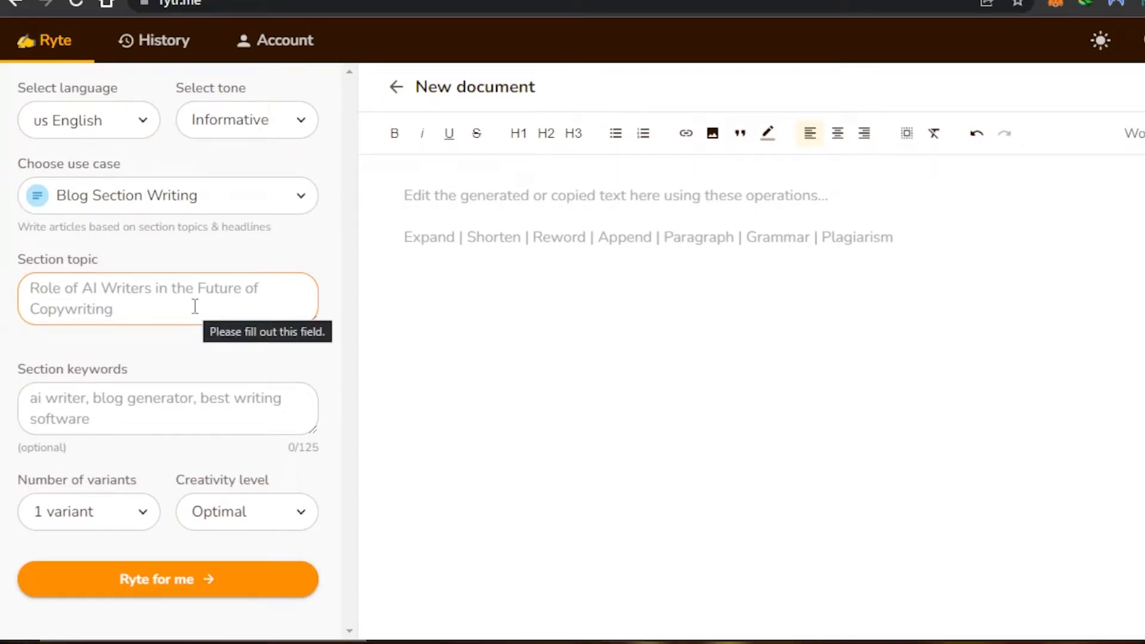
{"action": "key", "text": "ctrl+v"}
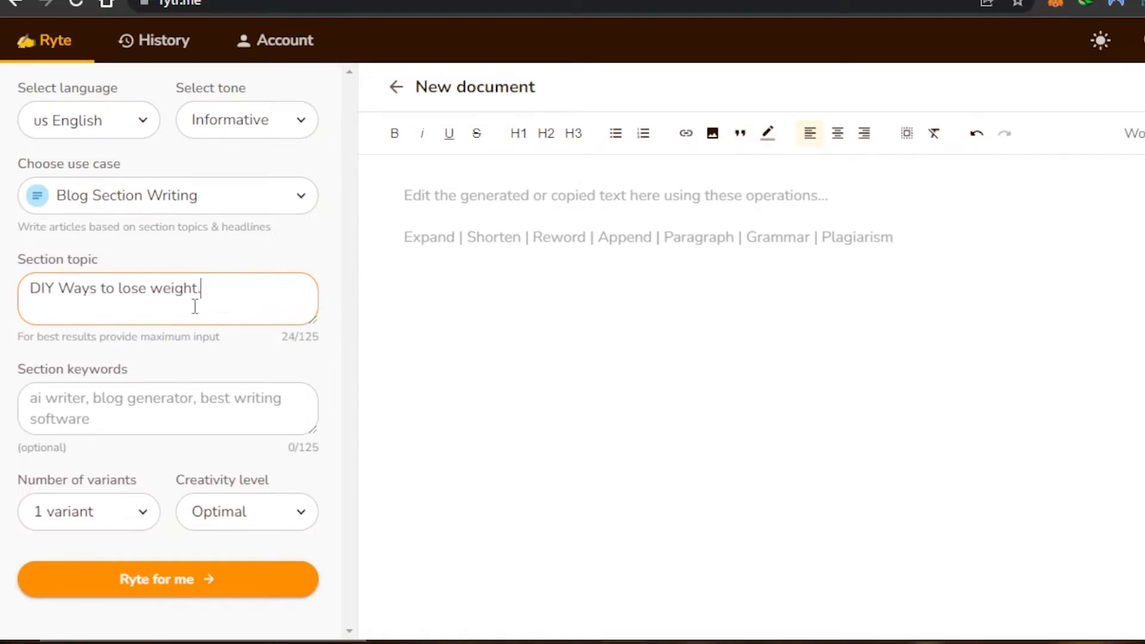
{"action": "type", "text": "How to lose 10 pounds in a week"}
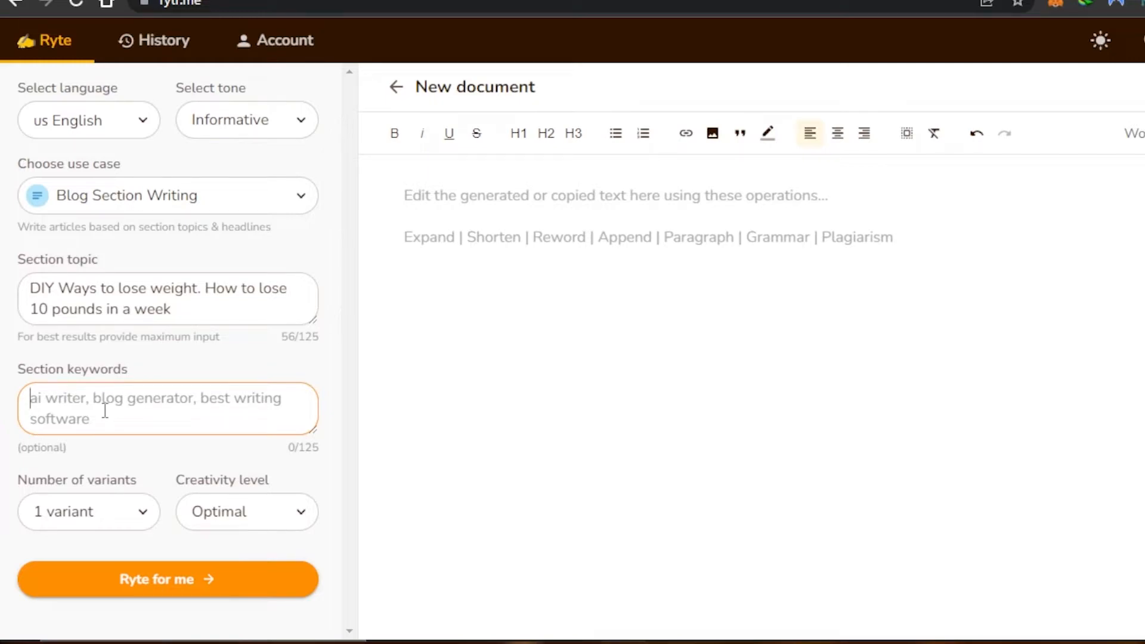
Request 1 variant and generate the blog section.
{"action": "left_click", "coordinate": [123, 520]}
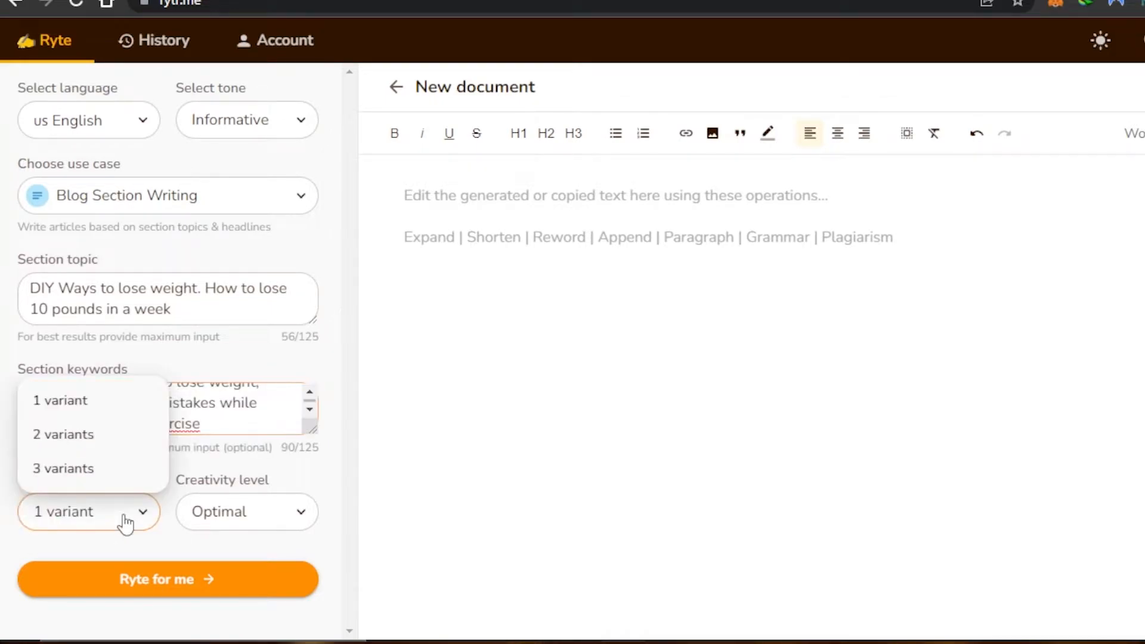
{"action": "left_click", "coordinate": [90, 410]}
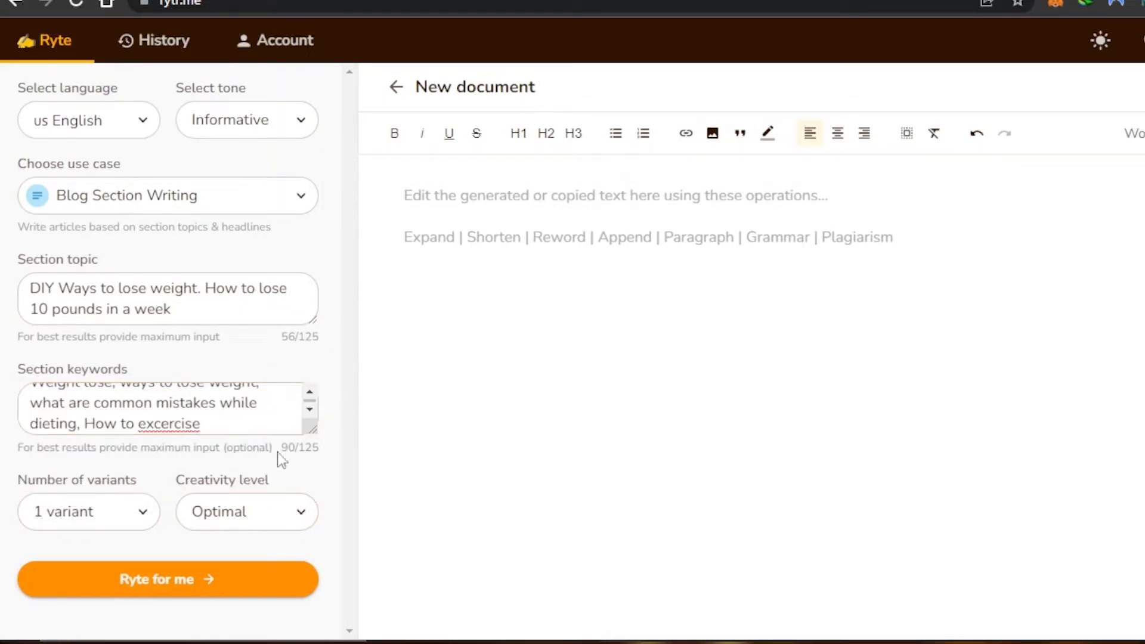
{"action": "left_click", "coordinate": [216, 589]}
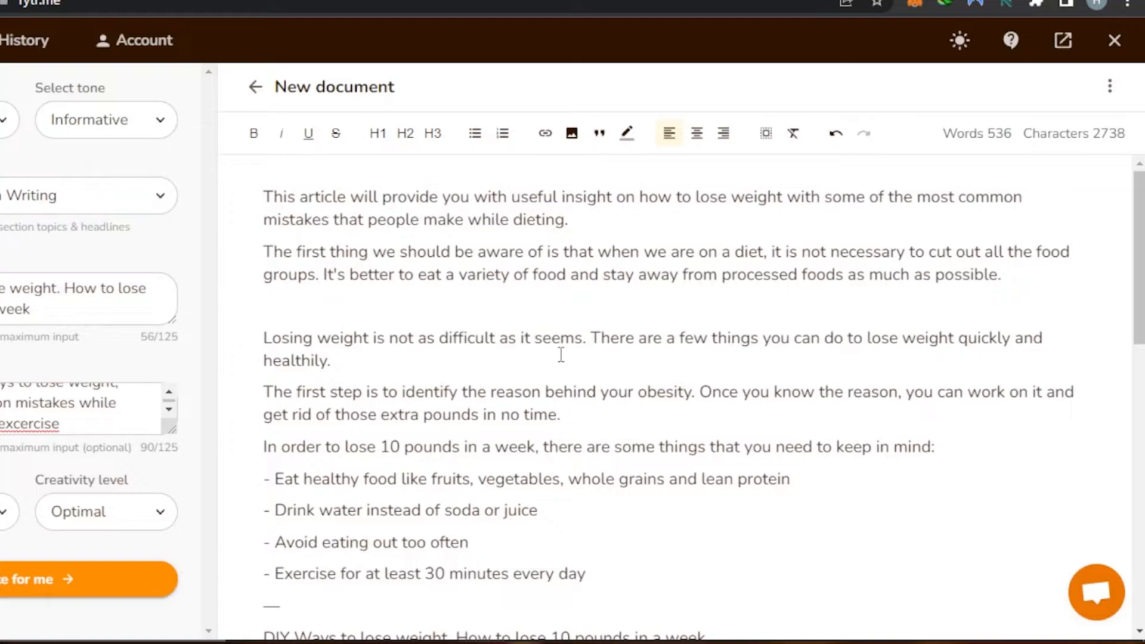
Review the 536-word generated section on losing 10 pounds in a week, checking the word count.
{"action": "scroll", "coordinate": [1028, 239], "scroll_direction": "down", "scroll_amount": 12}
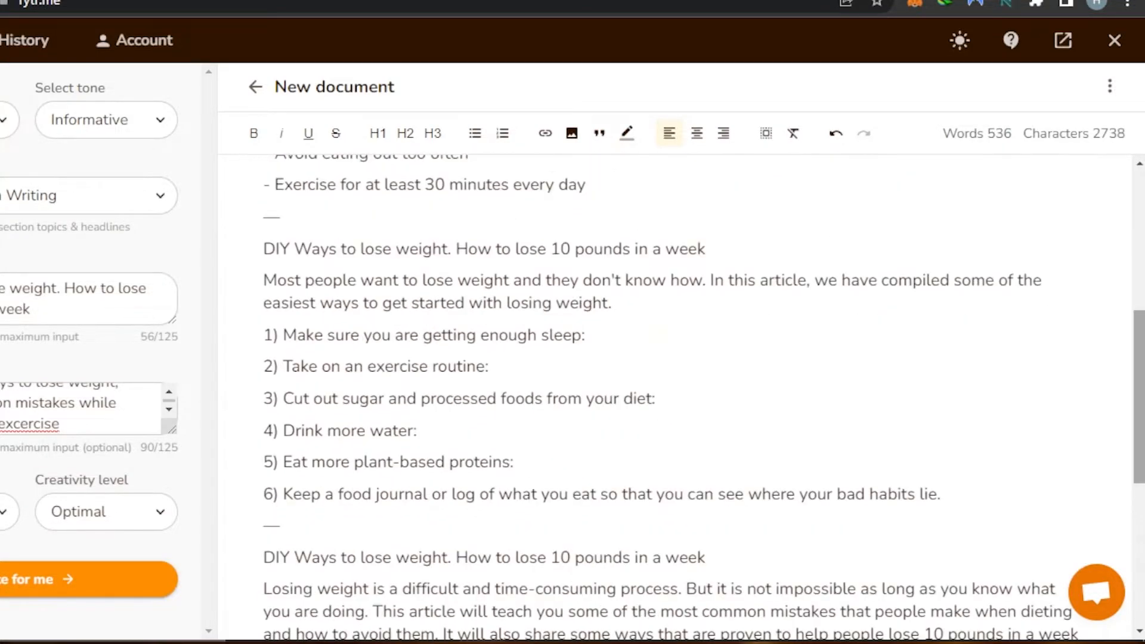
{"action": "scroll", "coordinate": [953, 207], "scroll_direction": "down", "scroll_amount": 1}
{"action": "scroll", "coordinate": [953, 207], "scroll_direction": "up", "scroll_amount": 12}
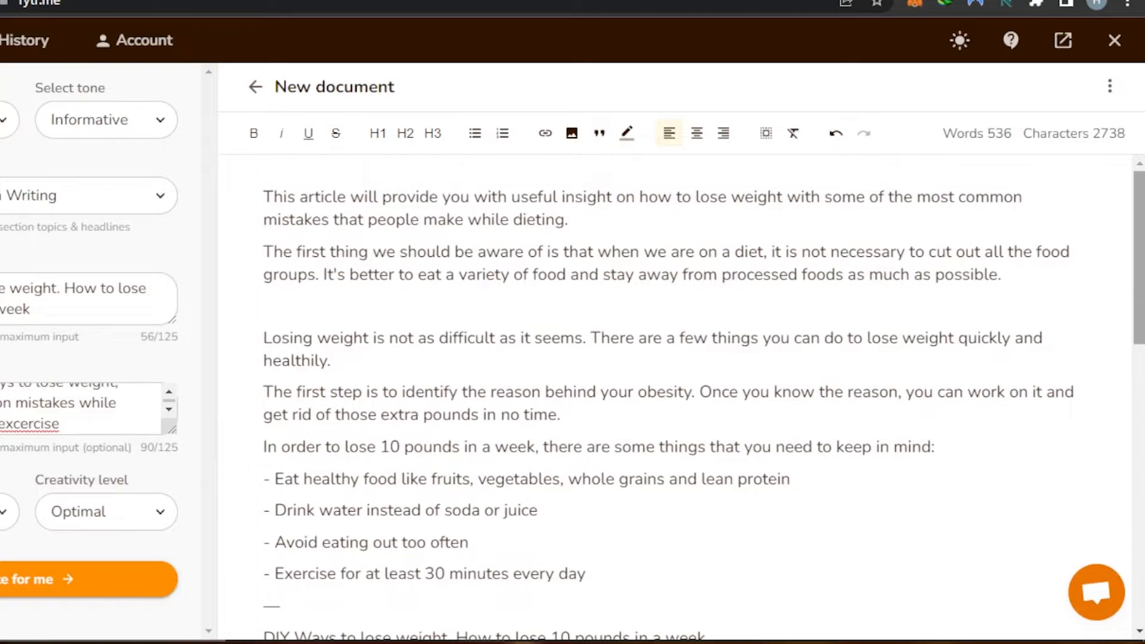
{"action": "scroll", "coordinate": [1140, 256], "scroll_direction": "down", "scroll_amount": 4}
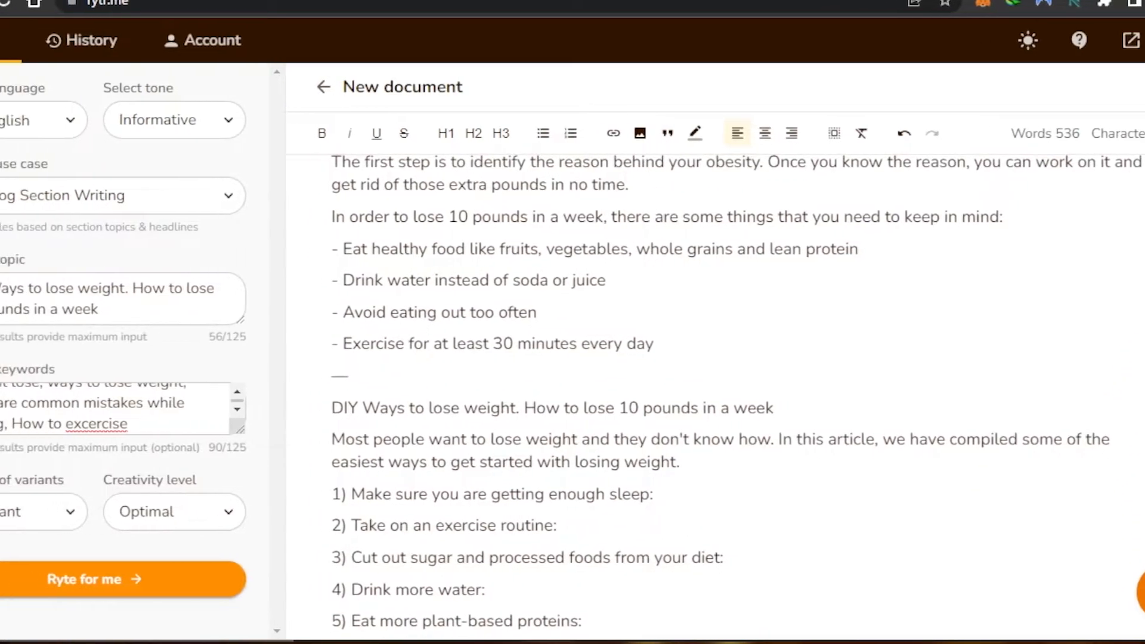
{"action": "scroll", "coordinate": [776, 400], "scroll_direction": "down", "scroll_amount": 7}
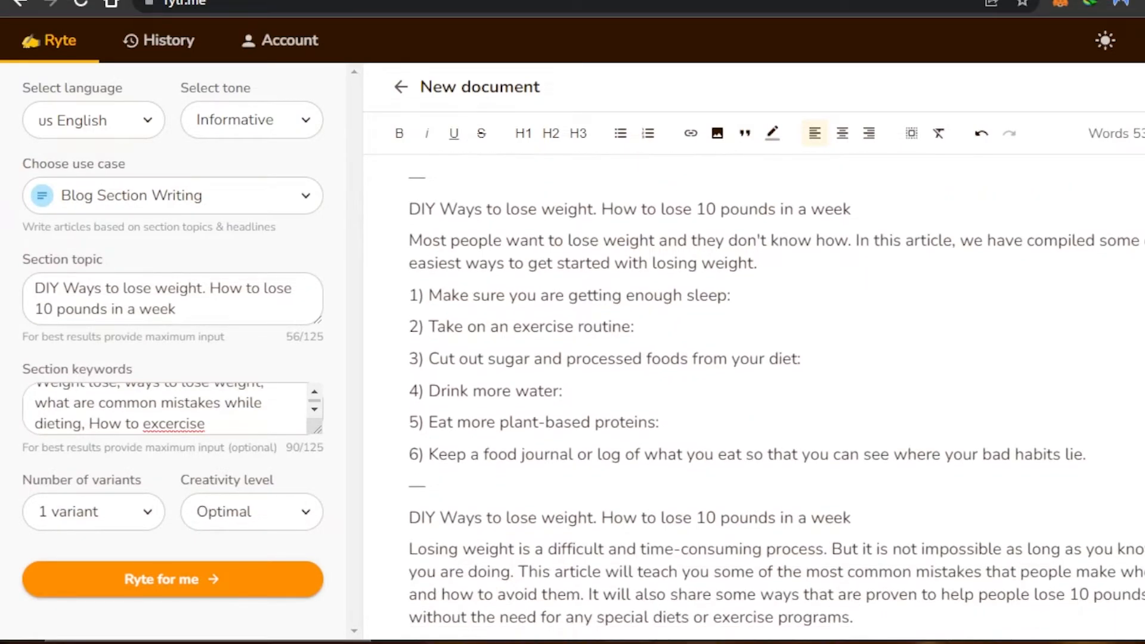
{"action": "scroll", "coordinate": [752, 394], "scroll_direction": "down", "scroll_amount": 3}
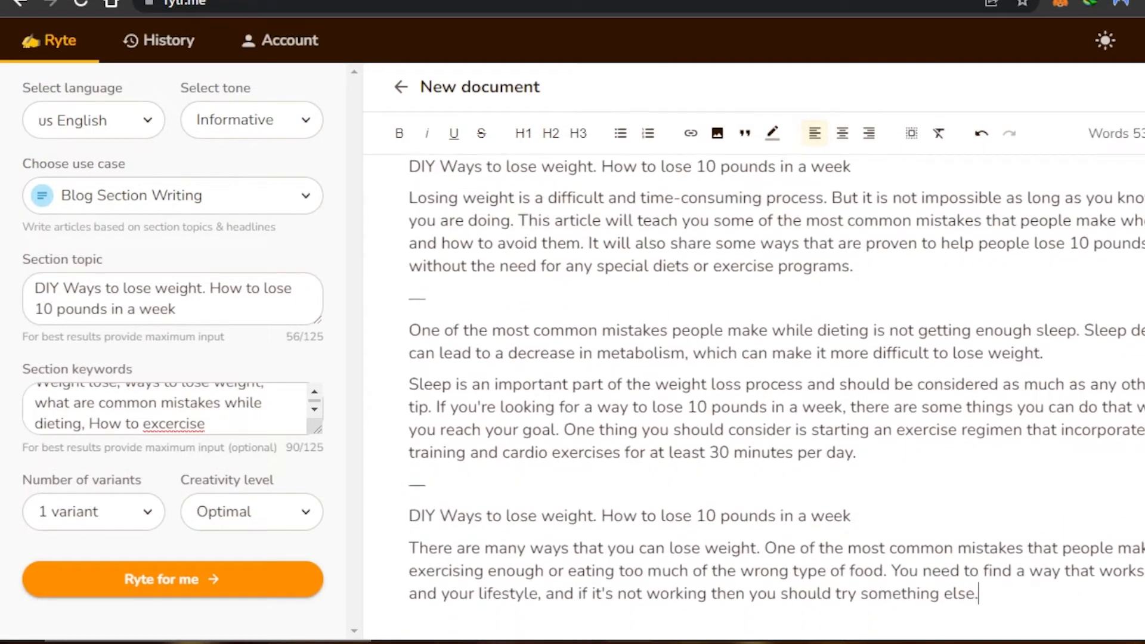
{"action": "scroll", "coordinate": [751, 394], "scroll_direction": "up", "scroll_amount": 9}
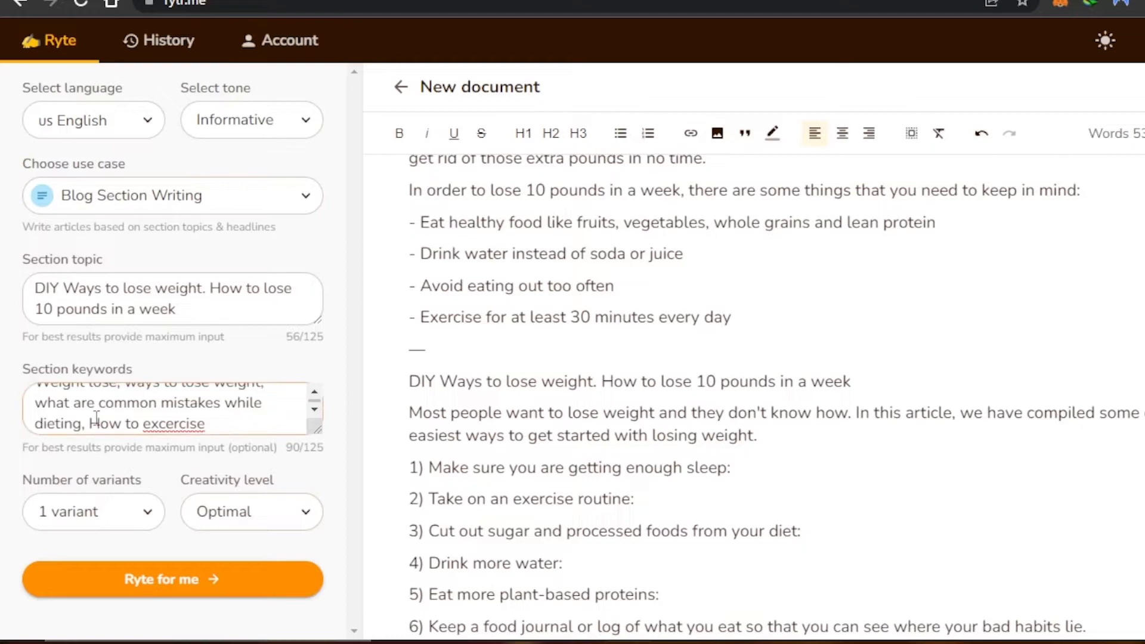
{"action": "scroll", "coordinate": [776, 394], "scroll_direction": "up", "scroll_amount": 3}
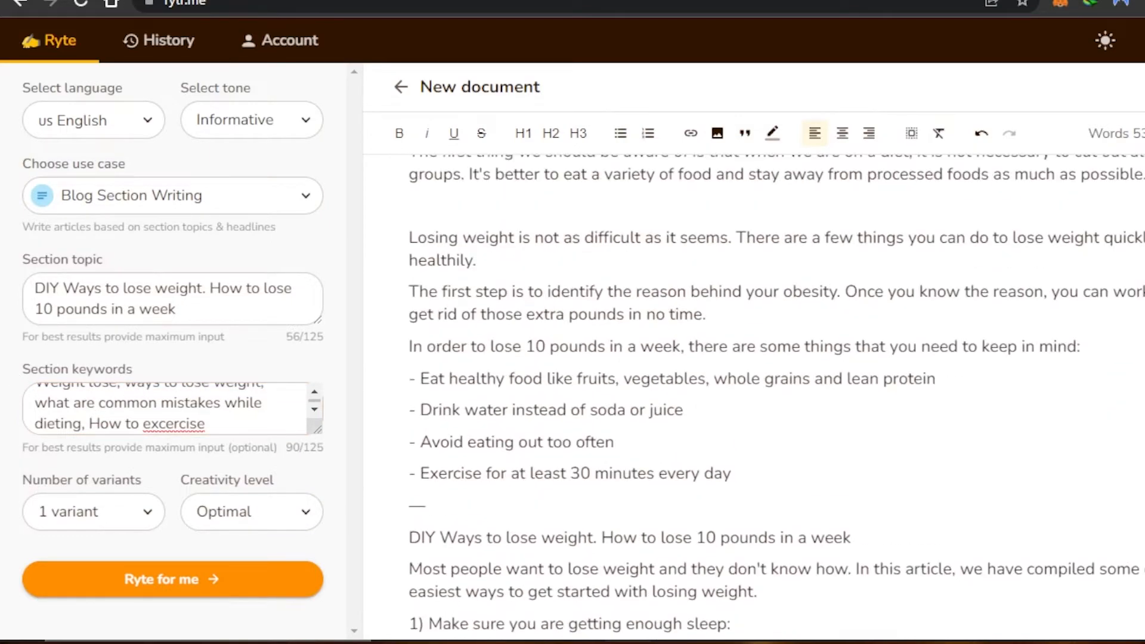
{"action": "double_click", "coordinate": [1130, 134]}
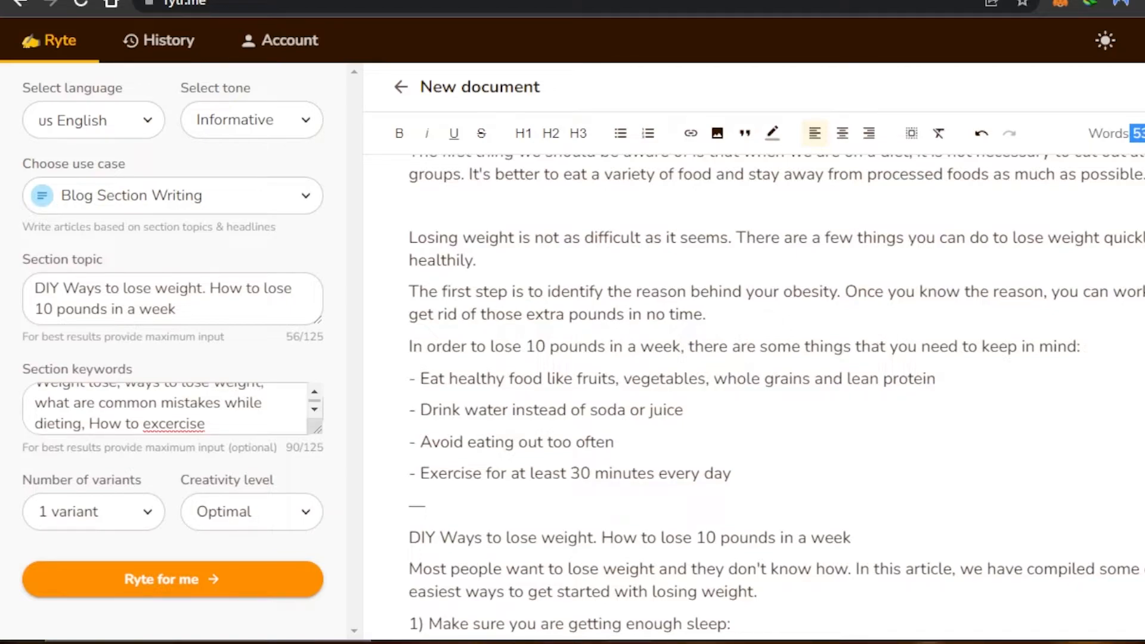
{"action": "scroll", "coordinate": [775, 394], "scroll_direction": "up", "scroll_amount": 2}
{"action": "scroll", "coordinate": [776, 393], "scroll_direction": "down", "scroll_amount": 8}
{"action": "scroll", "coordinate": [775, 394], "scroll_direction": "up", "scroll_amount": 9}
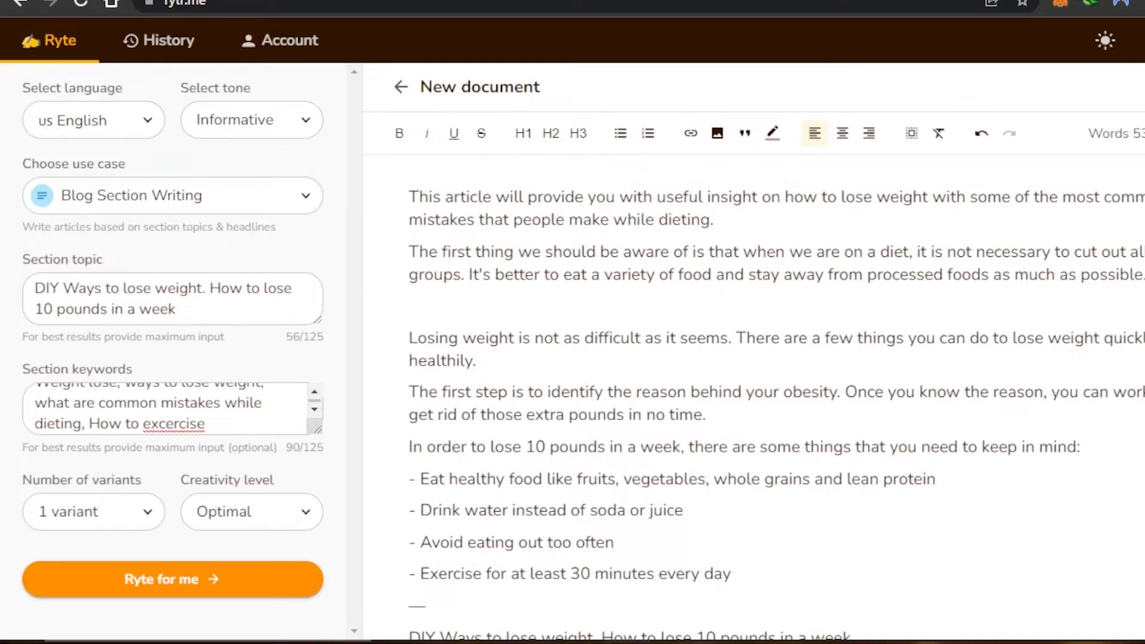
{"action": "scroll", "coordinate": [775, 394], "scroll_direction": "down", "scroll_amount": 10}
{"action": "scroll", "coordinate": [630, 285], "scroll_direction": "up", "scroll_amount": 10}
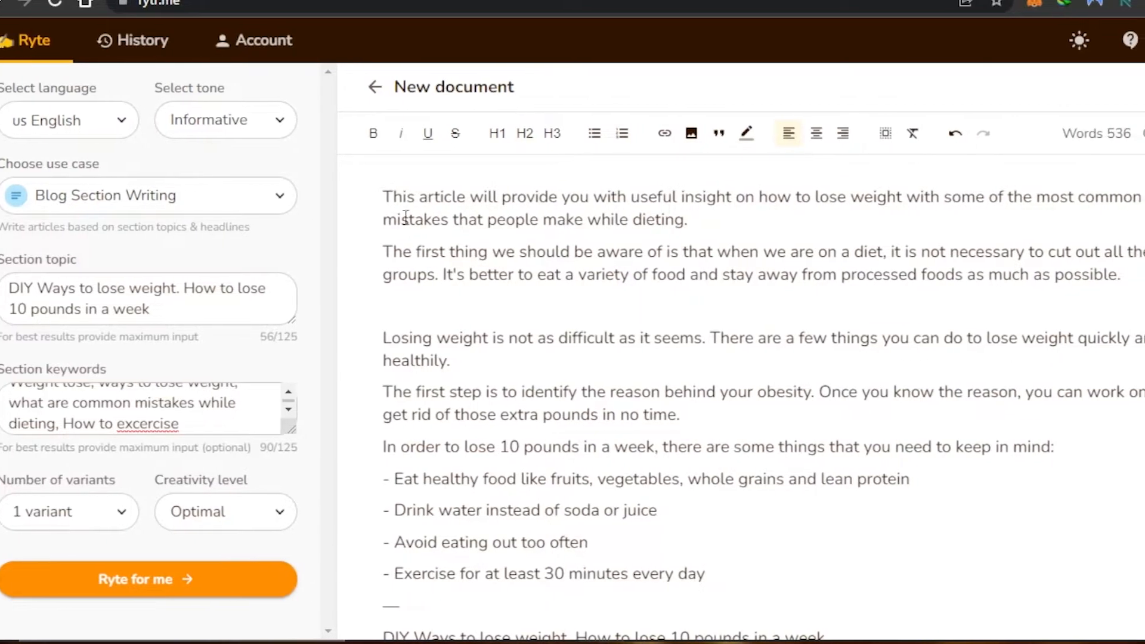
{"action": "left_click_drag", "start_coordinate": [273, 199], "coordinate": [582, 228]}
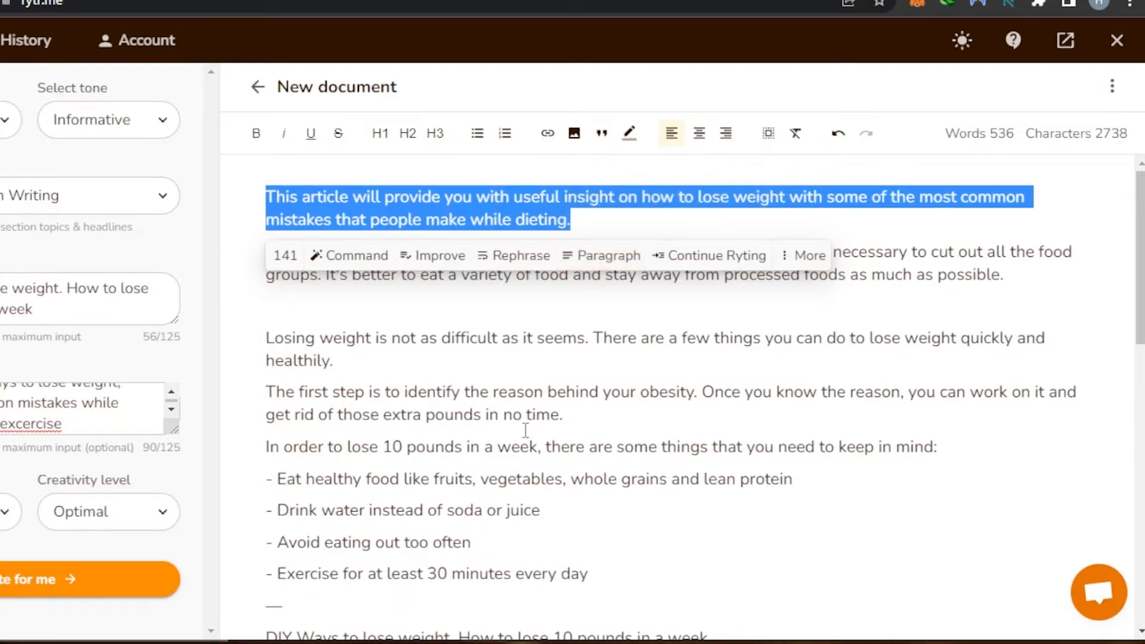
{"action": "left_click_drag", "start_coordinate": [277, 543], "coordinate": [498, 543]}
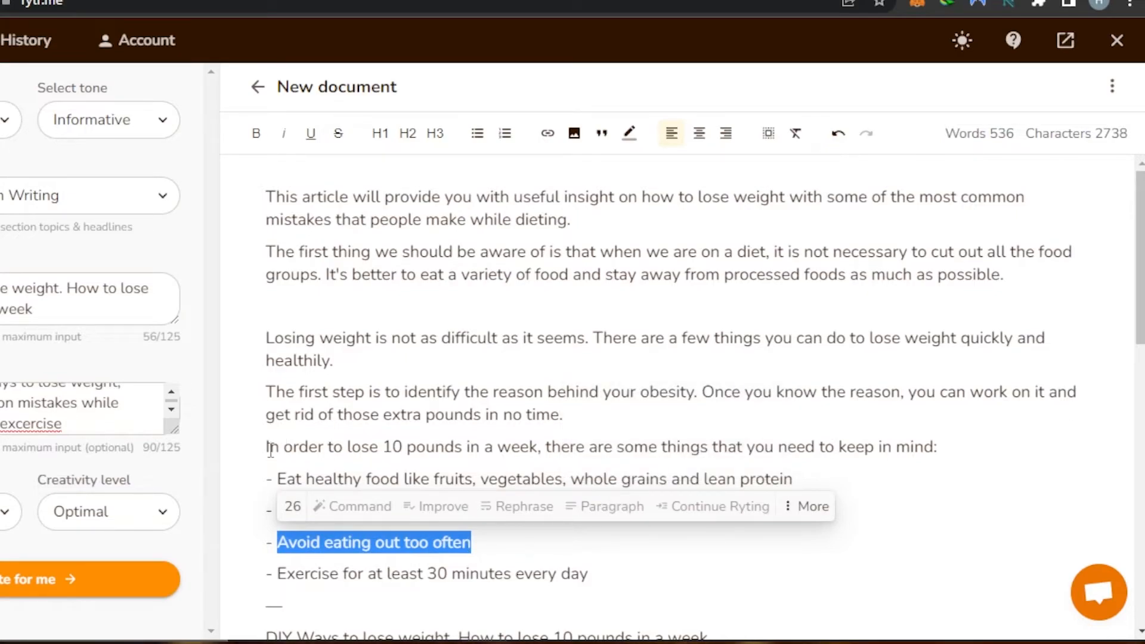
{"action": "left_click_drag", "start_coordinate": [266, 197], "coordinate": [797, 197]}
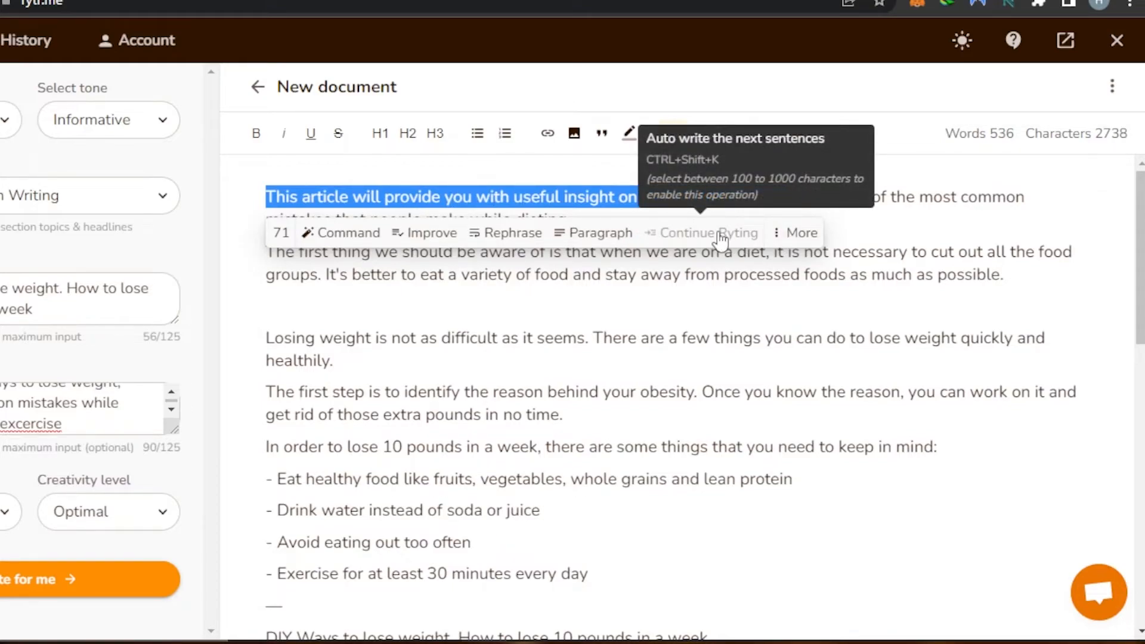
{"action": "scroll", "coordinate": [1093, 340], "scroll_direction": "down", "scroll_amount": 8}
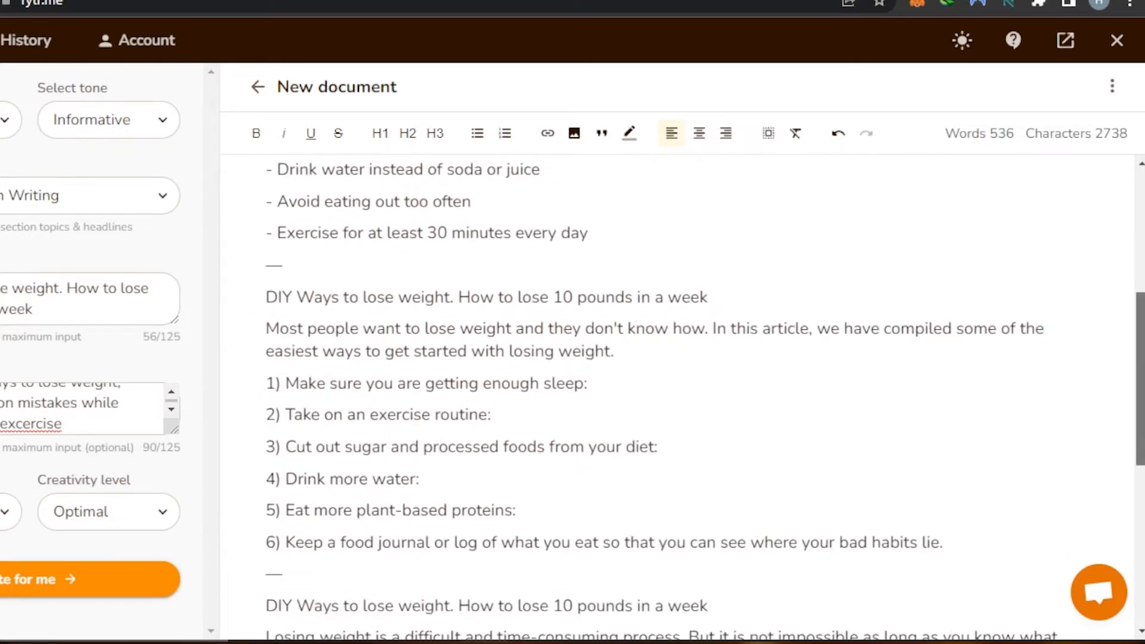
{"action": "scroll", "coordinate": [305, 572], "scroll_direction": "down", "scroll_amount": 5}
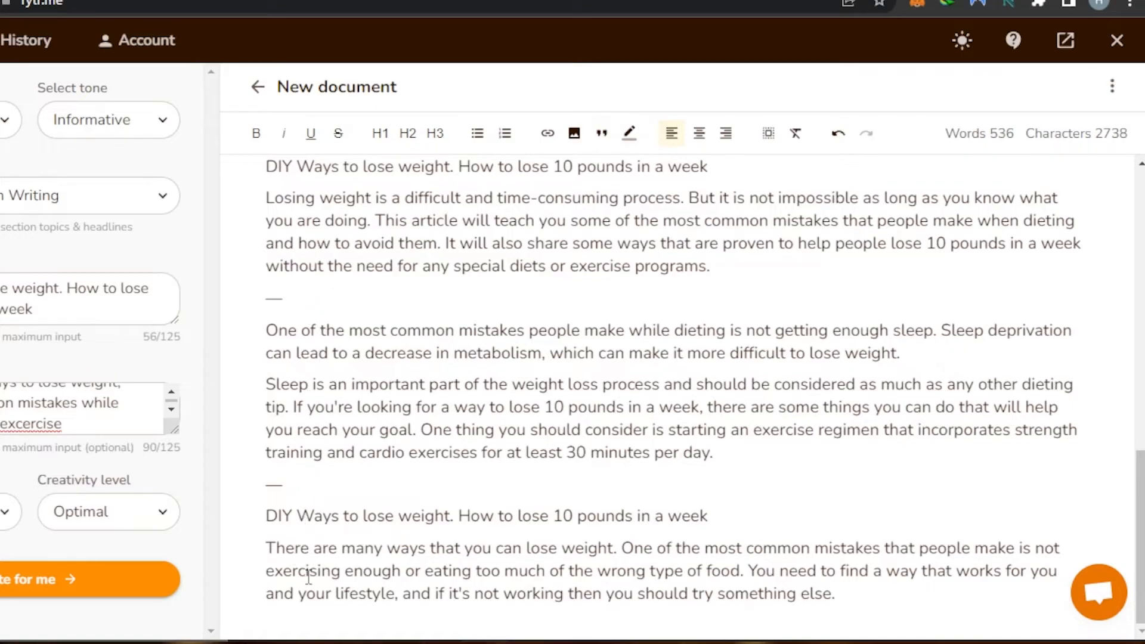
{"action": "scroll", "coordinate": [547, 258], "scroll_direction": "up", "scroll_amount": 2}
{"action": "scroll", "coordinate": [547, 258], "scroll_direction": "down", "scroll_amount": 2}
Expand the not-getting-enough-sleep paragraph with the AI Expand option, then deselect it.
{"action": "left_click_drag", "start_coordinate": [255, 321], "coordinate": [951, 353]}
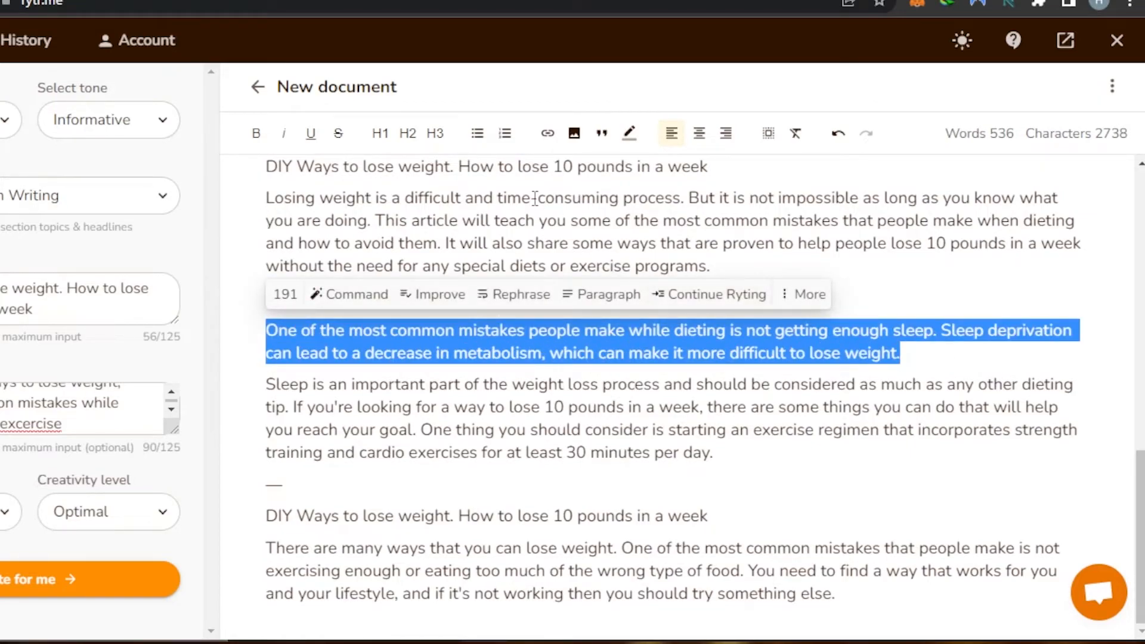
{"action": "left_click", "coordinate": [805, 294]}
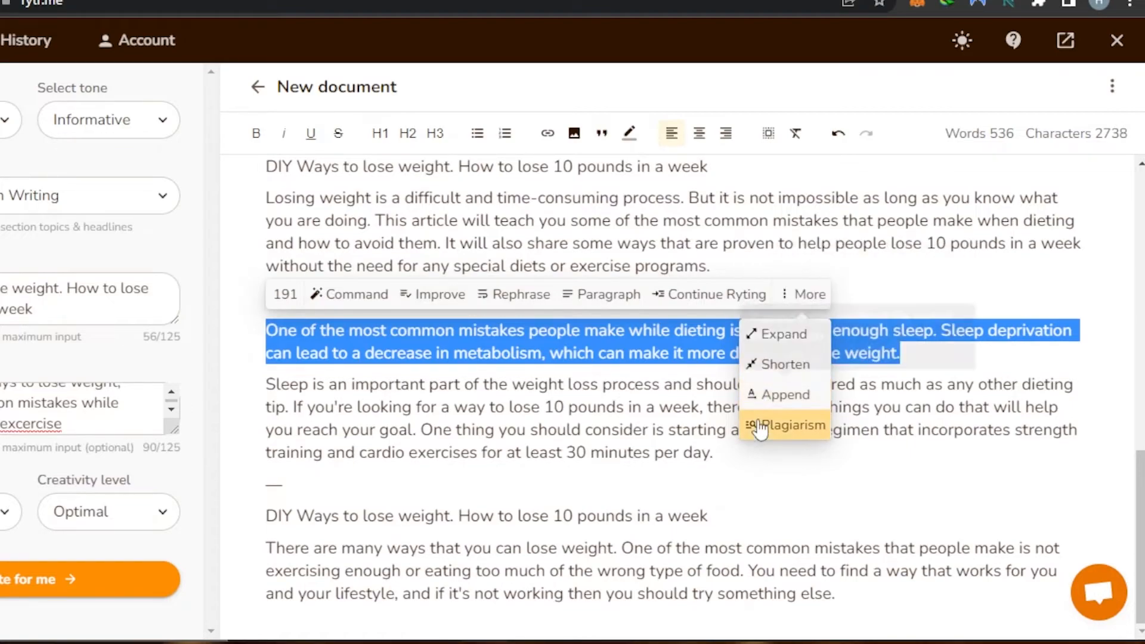
{"action": "left_click", "coordinate": [764, 338]}
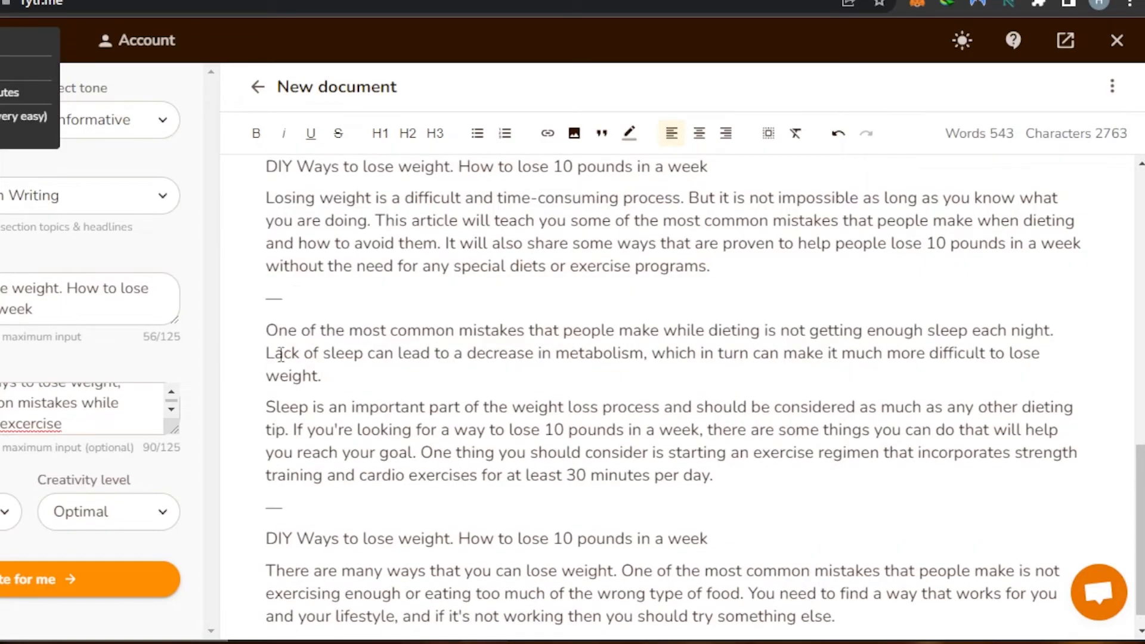
{"action": "left_click_drag", "start_coordinate": [270, 331], "coordinate": [323, 383]}
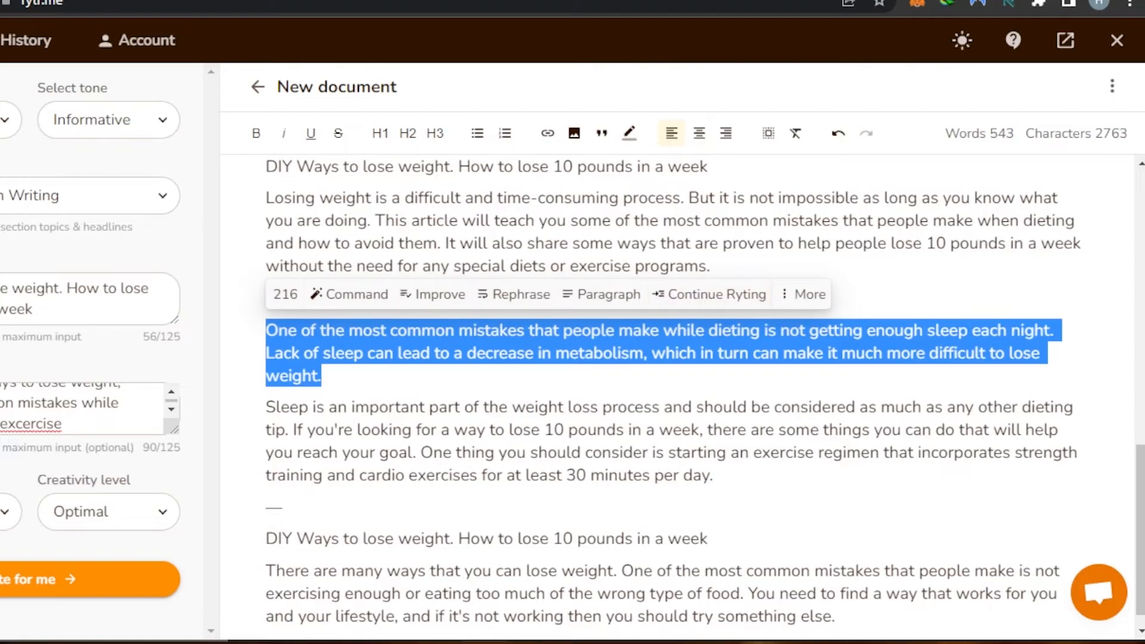
{"action": "scroll", "coordinate": [681, 394], "scroll_direction": "up", "scroll_amount": 10}
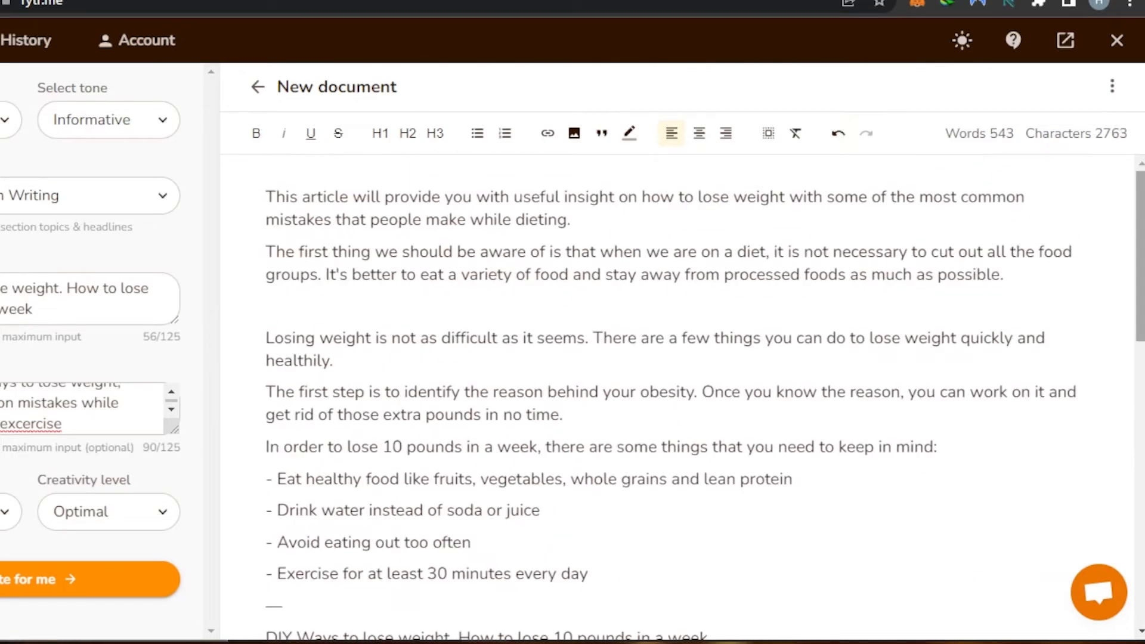
{"action": "scroll", "coordinate": [1081, 502], "scroll_direction": "down", "scroll_amount": 10}
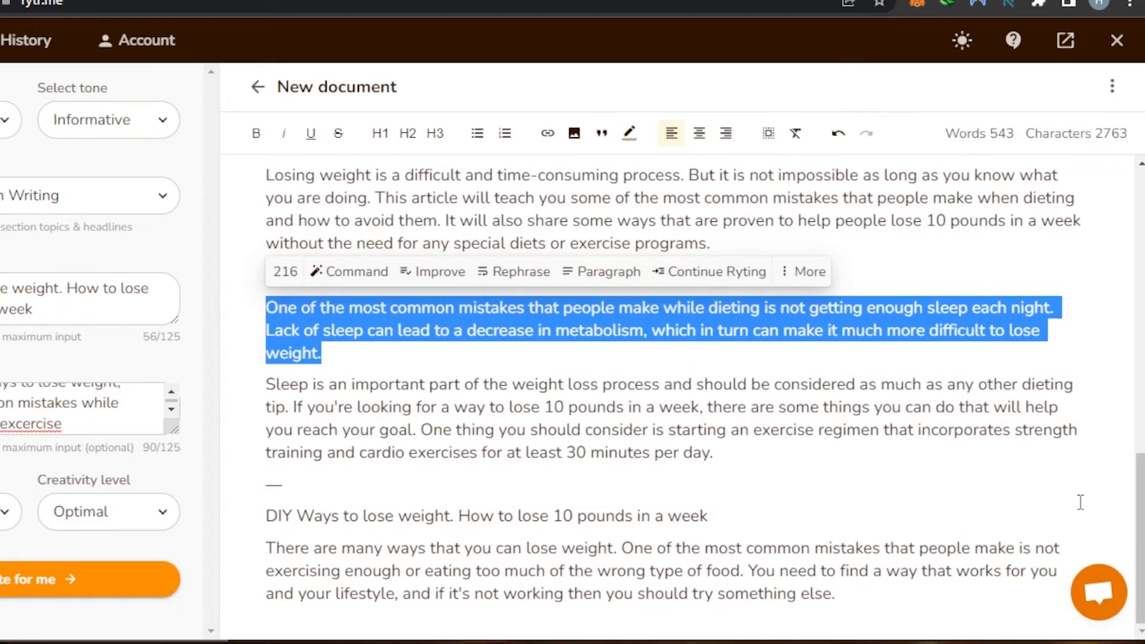
{"action": "left_click", "coordinate": [1118, 334]}
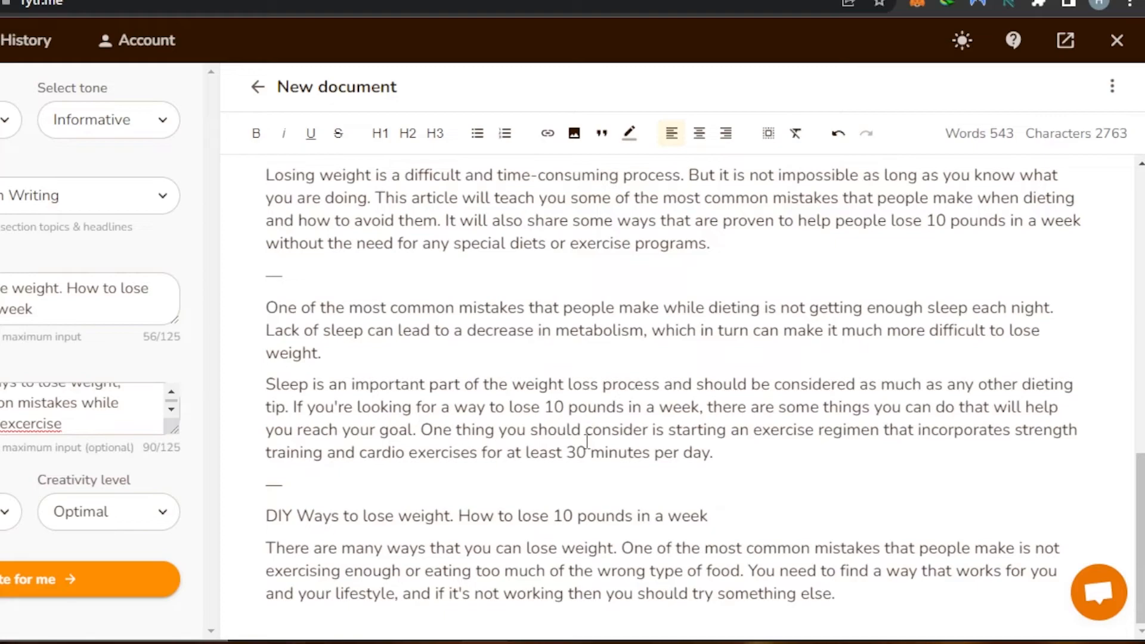
{"action": "scroll", "coordinate": [893, 273], "scroll_direction": "up", "scroll_amount": 10}
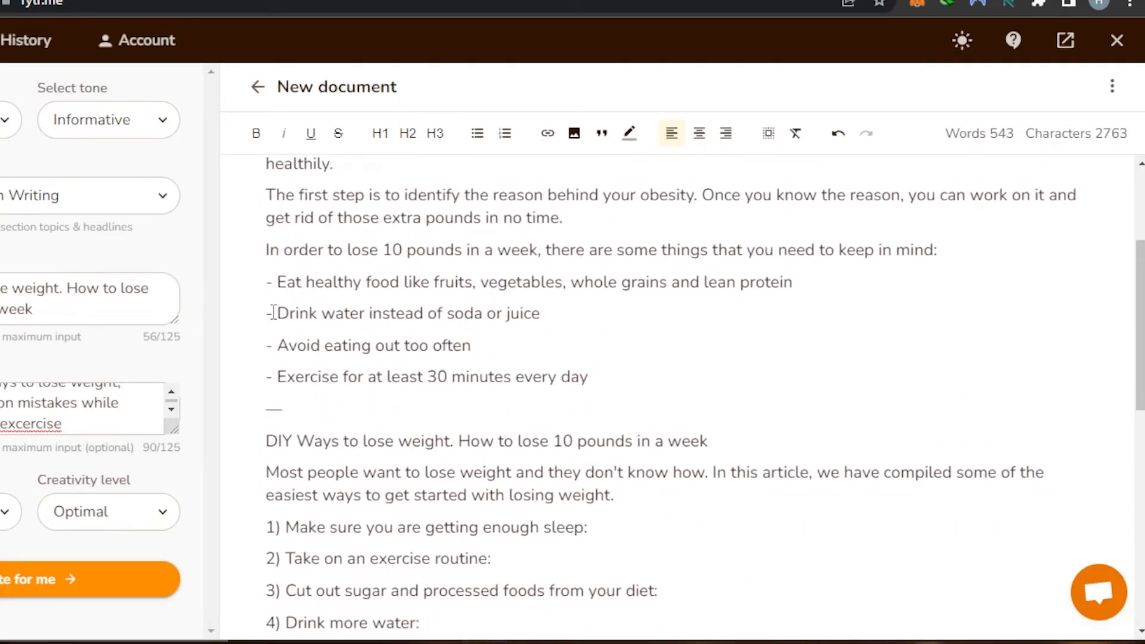
{"action": "double_click", "coordinate": [1003, 133]}
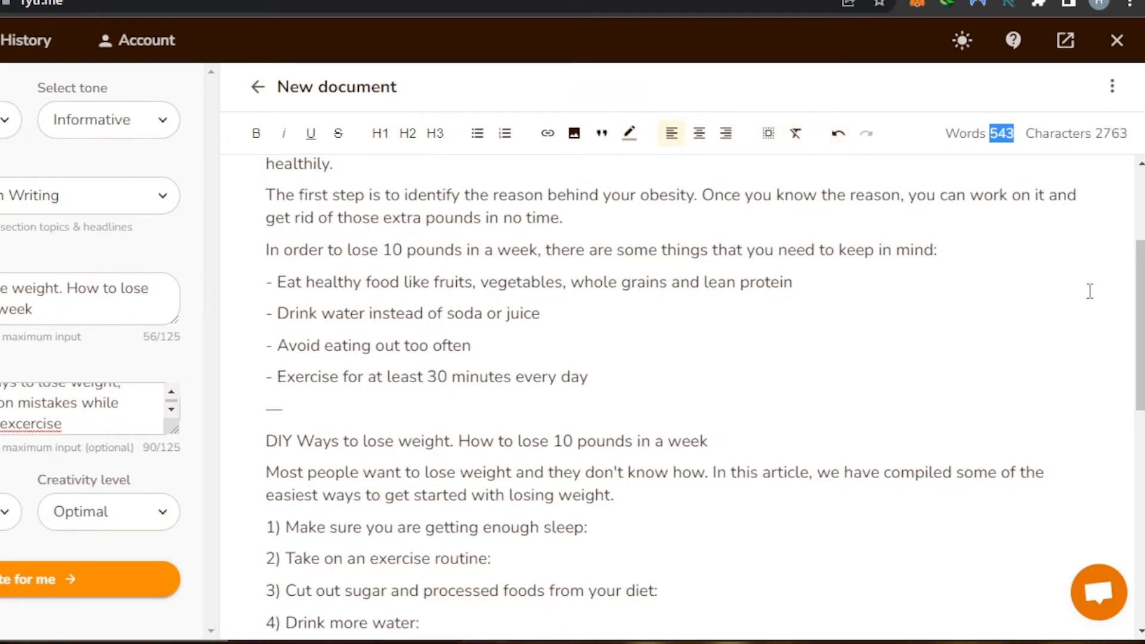
{"action": "scroll", "coordinate": [704, 388], "scroll_direction": "down", "scroll_amount": 7}
{"action": "scroll", "coordinate": [704, 388], "scroll_direction": "up", "scroll_amount": 10}
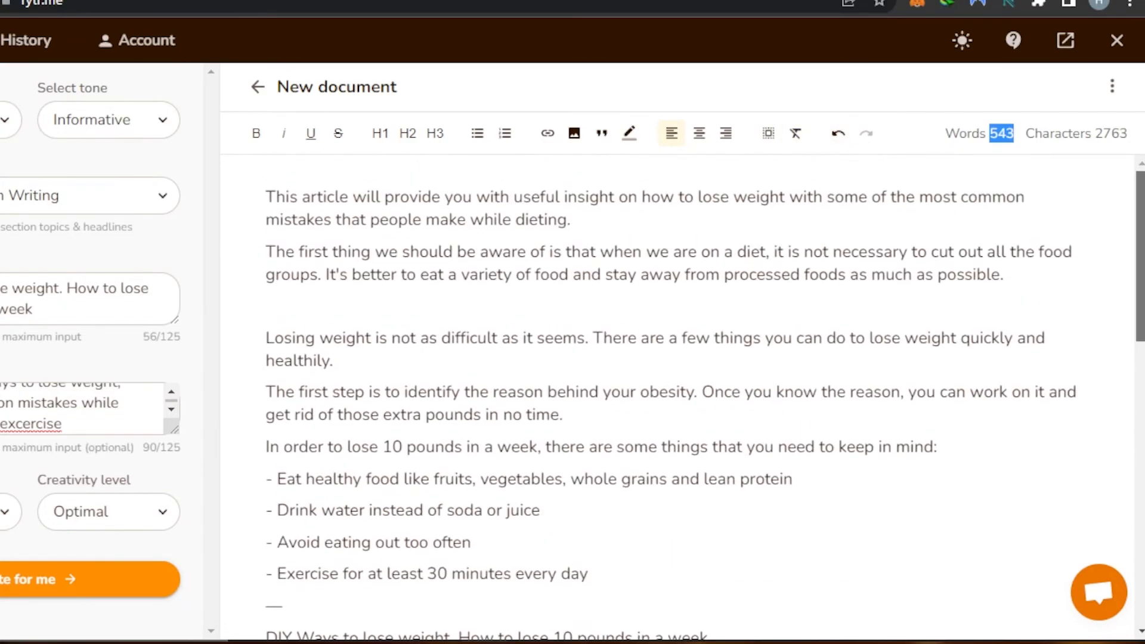
{"action": "left_click", "coordinate": [608, 110]}
{"action": "scroll", "coordinate": [680, 394], "scroll_direction": "down", "scroll_amount": 12}
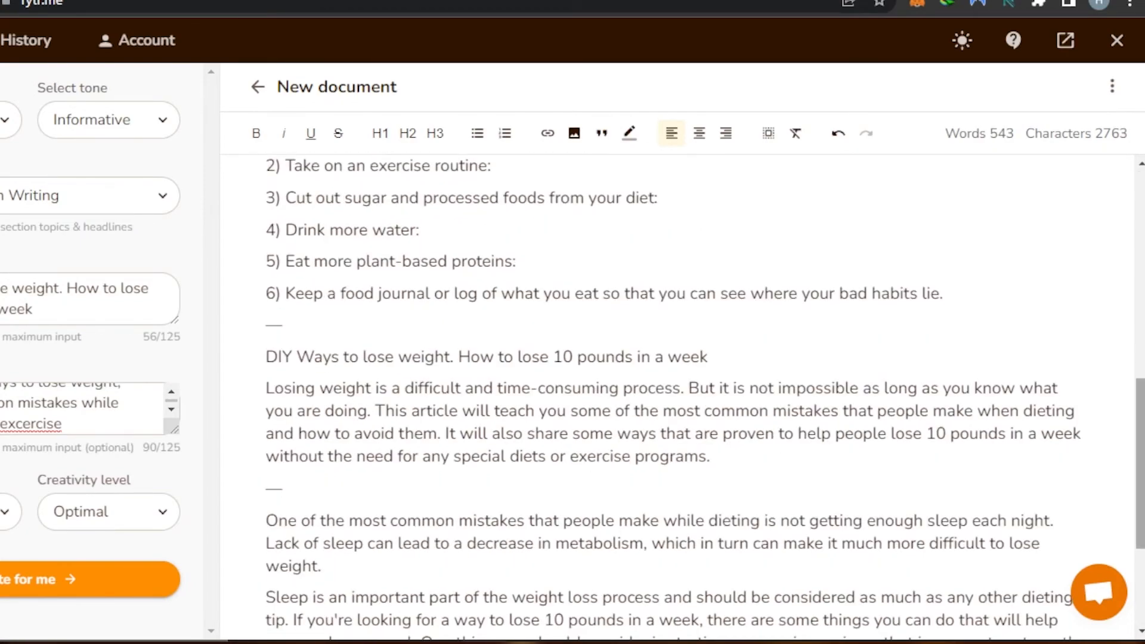
{"action": "scroll", "coordinate": [680, 394], "scroll_direction": "up", "scroll_amount": 9}
{"action": "left_click_drag", "start_coordinate": [1142, 239], "coordinate": [1144, 172]}
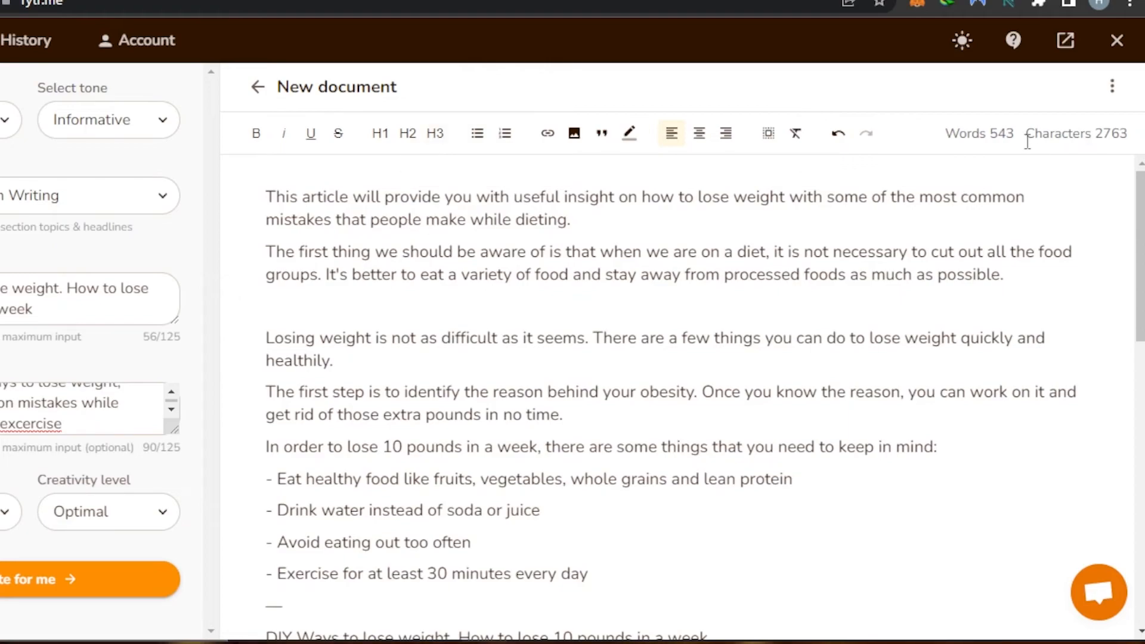
Download the document as a .docx file and return to the Home list.
{"action": "left_click", "coordinate": [1112, 86]}
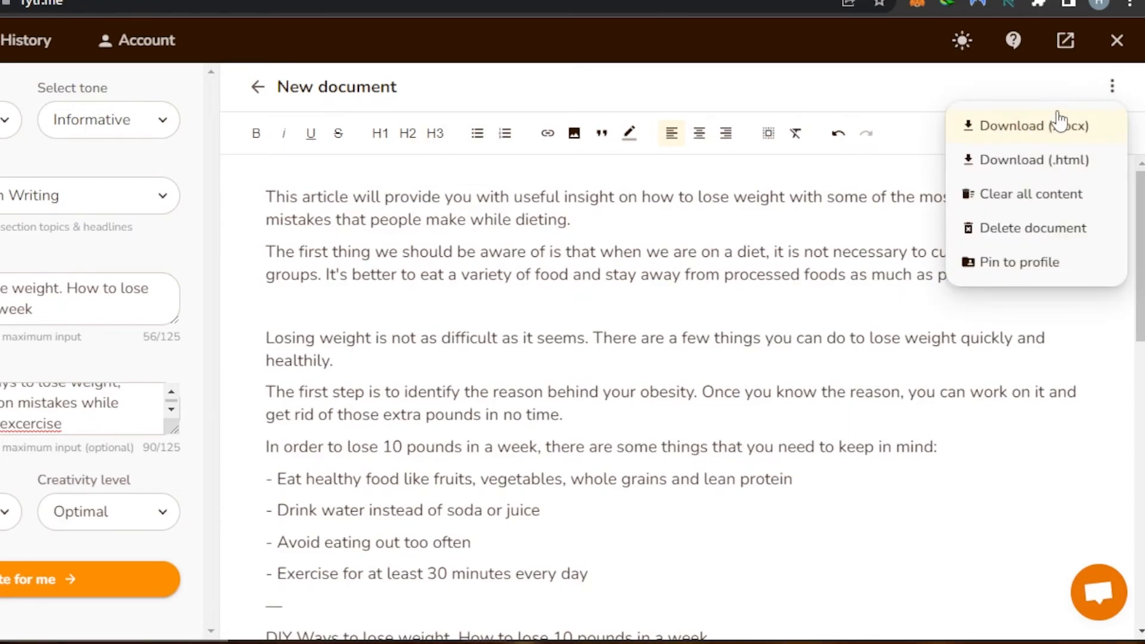
{"action": "left_click", "coordinate": [990, 137]}
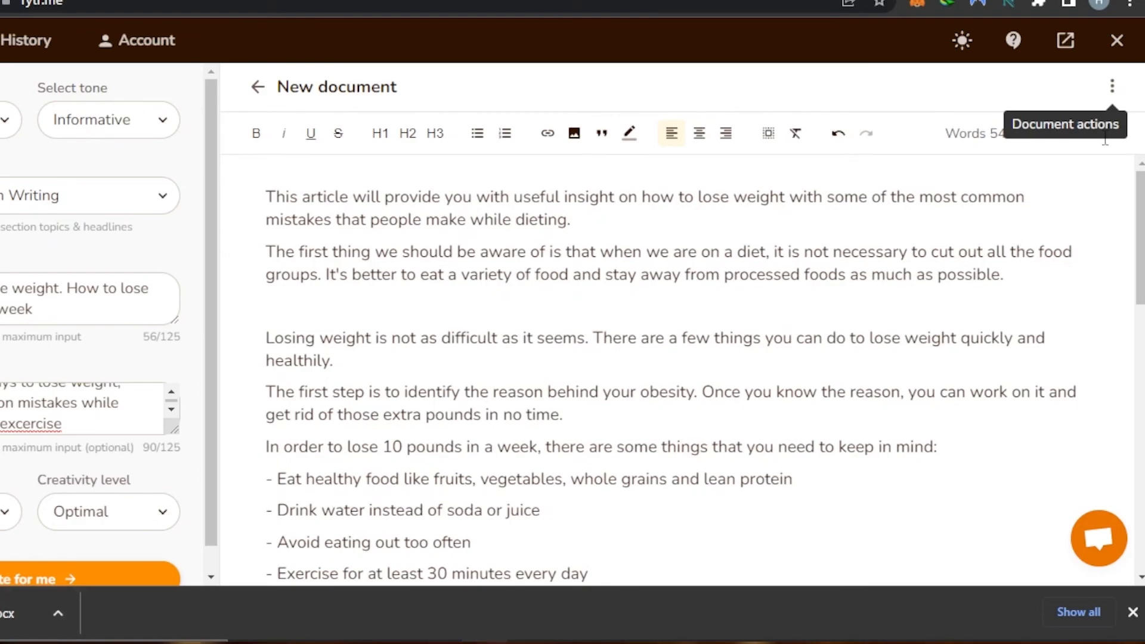
{"action": "left_click", "coordinate": [1113, 87]}
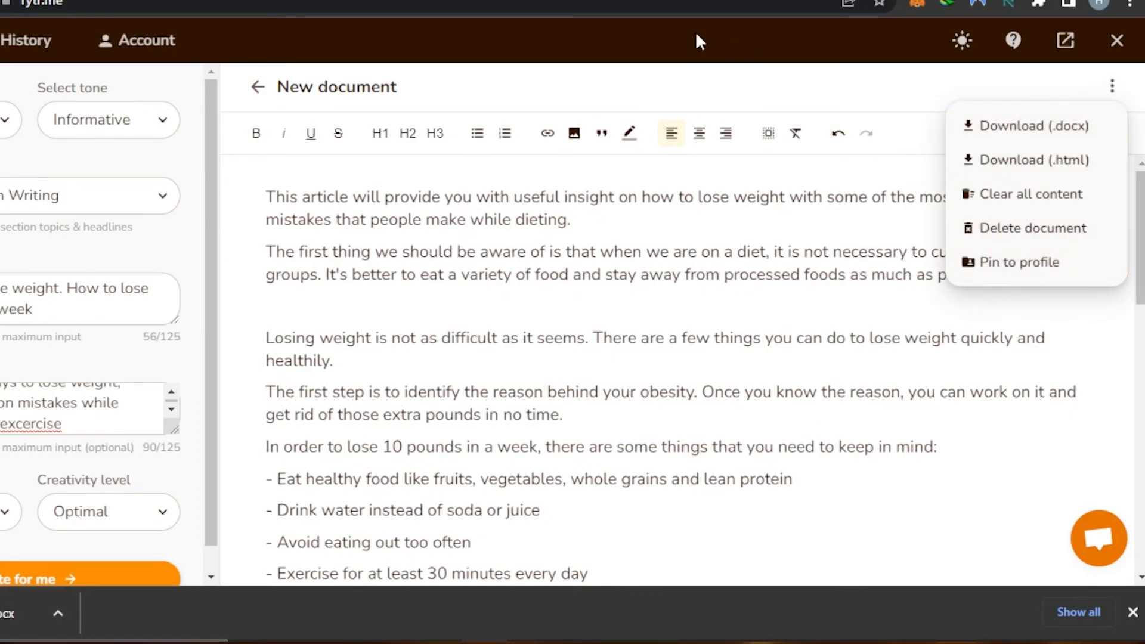
{"action": "left_click", "coordinate": [261, 90]}
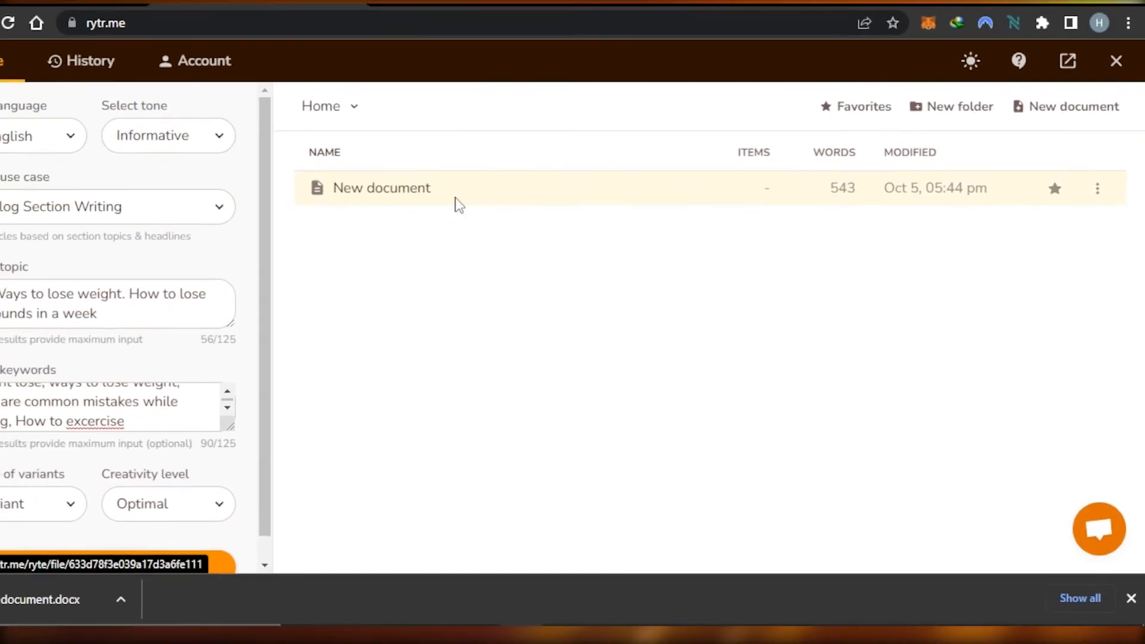
Reopen New document, dismiss the download notice, and switch to the BlogsforYou101 blog tab.
{"action": "left_click", "coordinate": [457, 201]}
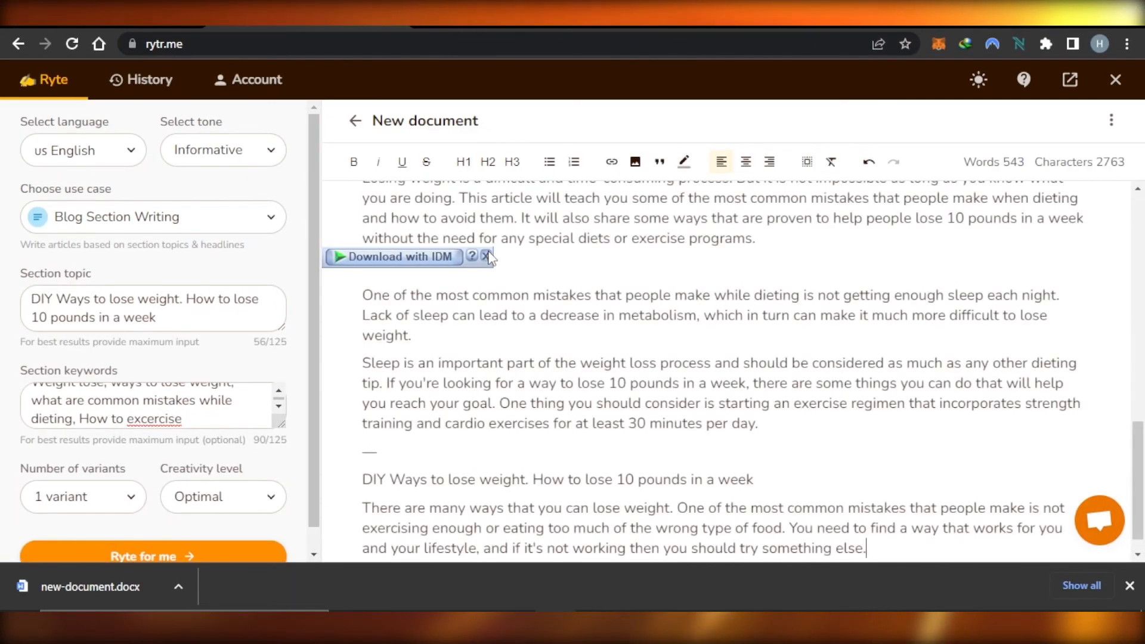
{"action": "left_click_drag", "start_coordinate": [1138, 462], "coordinate": [1144, 179]}
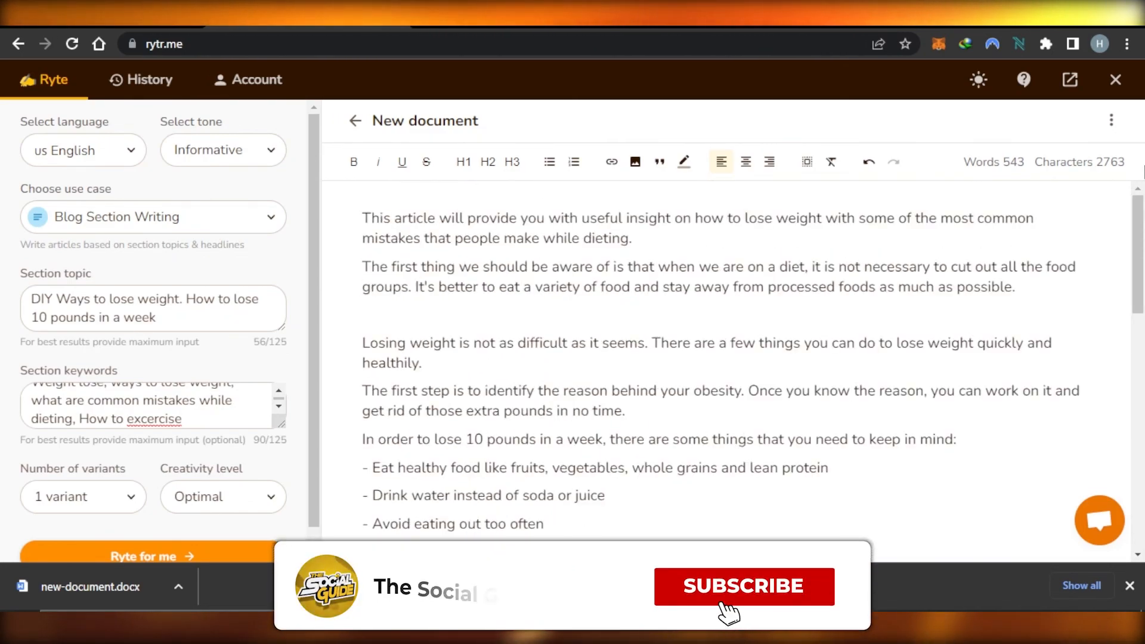
{"action": "left_click", "coordinate": [1130, 586]}
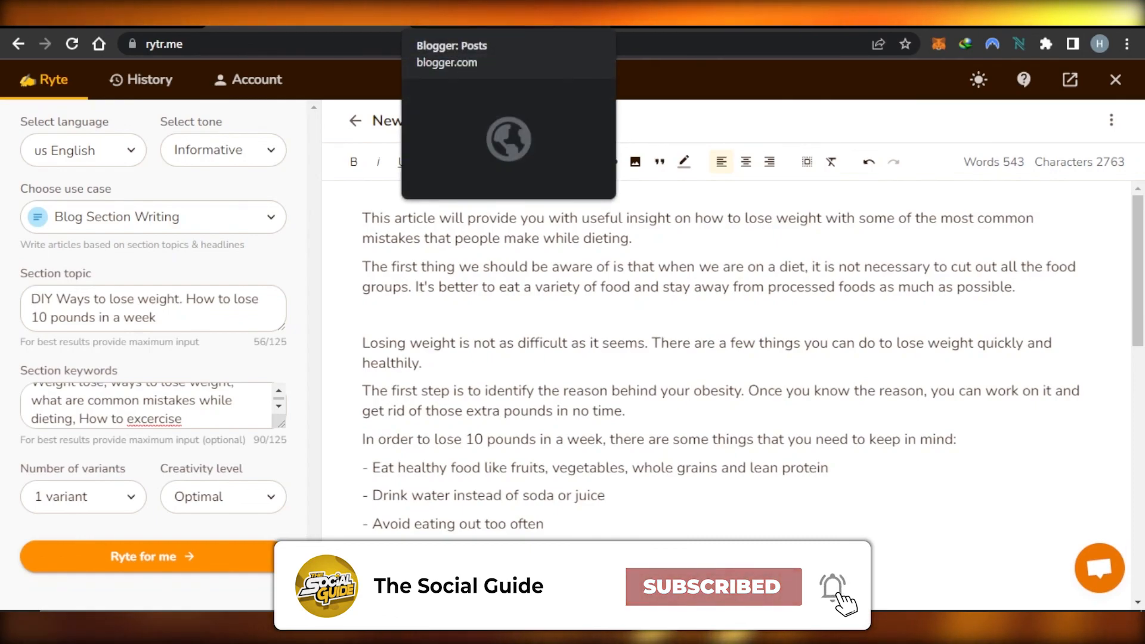
{"action": "left_click", "coordinate": [710, 18]}
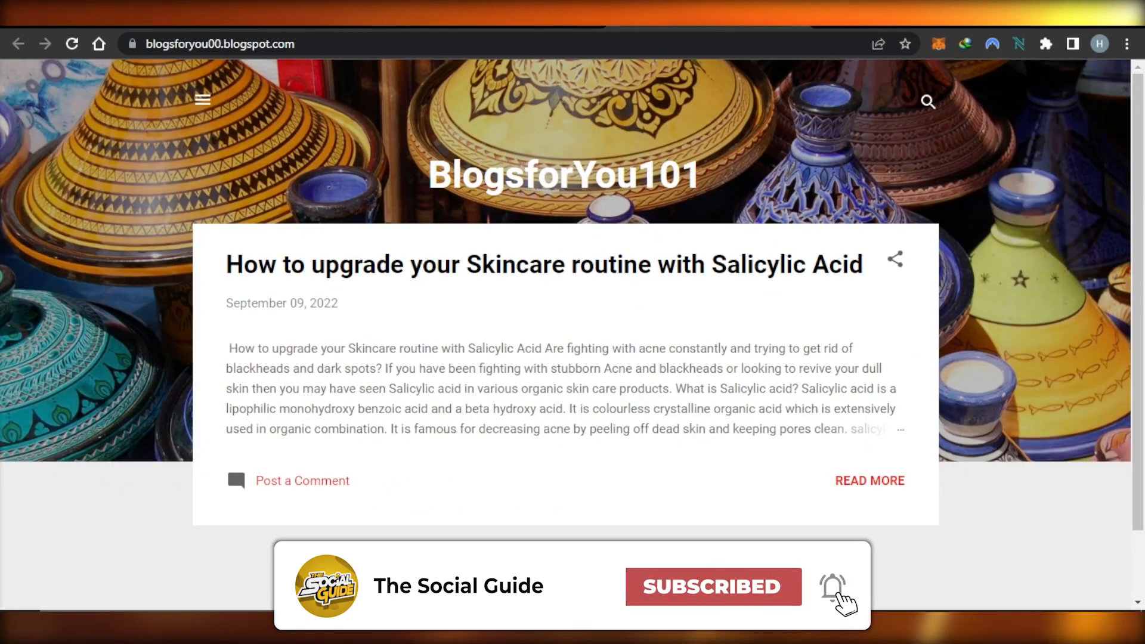